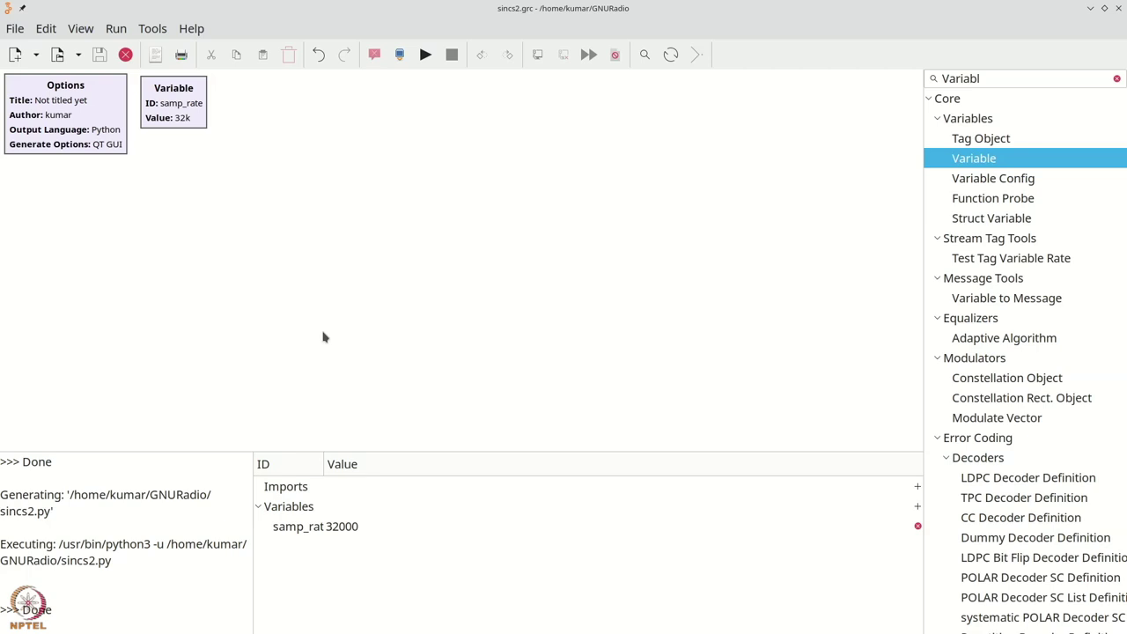
Find the Vector Source block in the block library and place it on the canvas below the Options block.
key(ctrl+f)
text(vec)
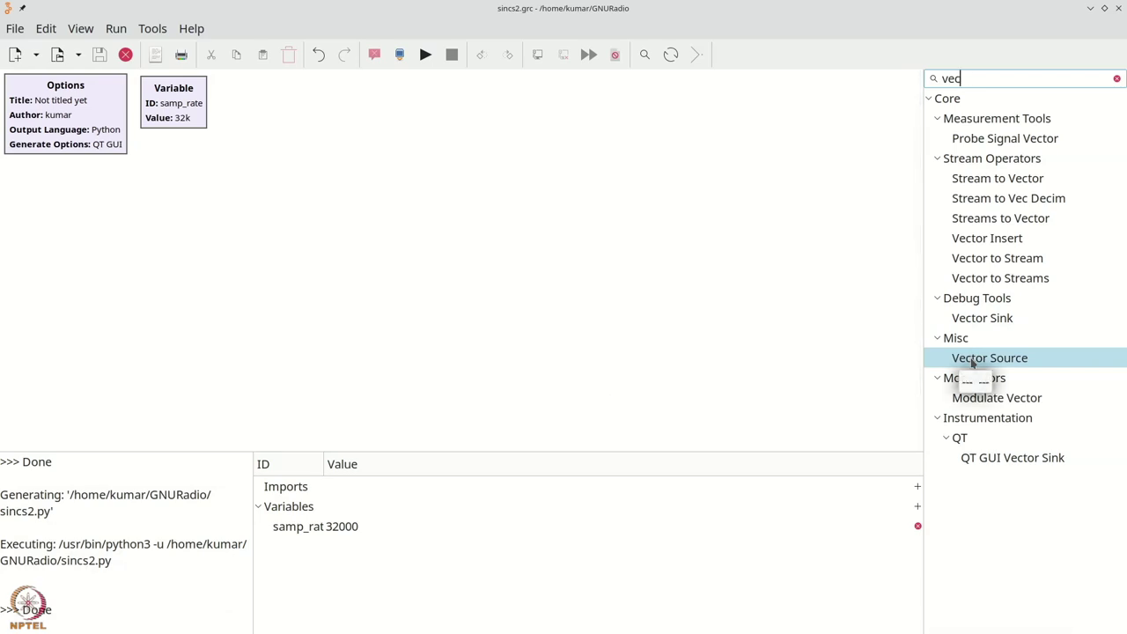
drag(972, 361, 50, 233)
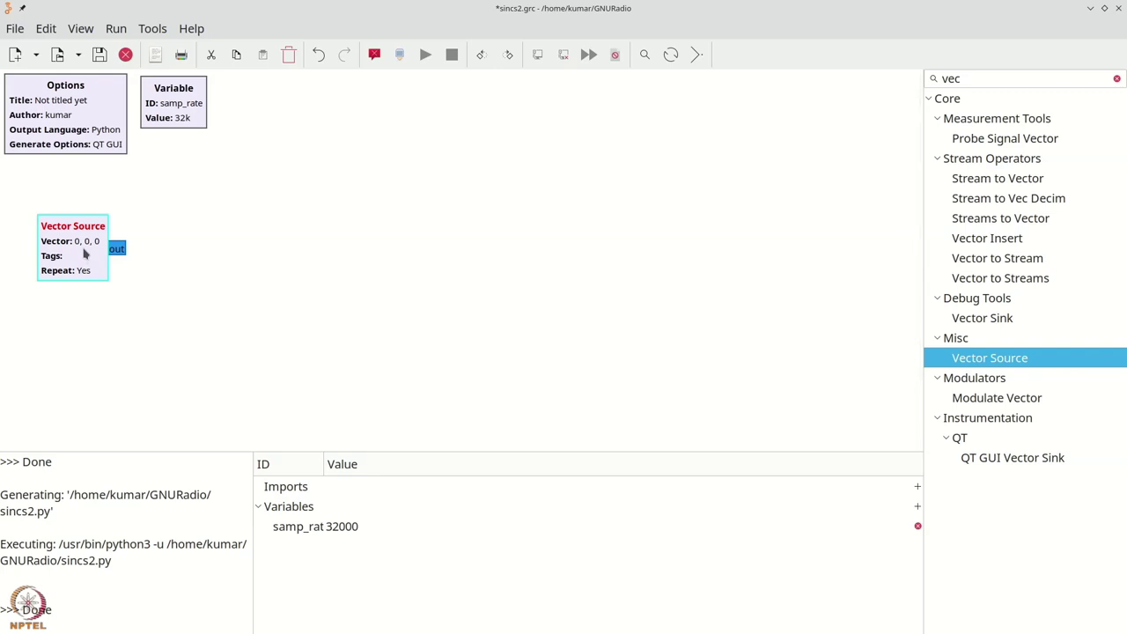
Set the Vector Source's output type to float and its vector to (1, 2, 3, 4).
double_click(85, 254)
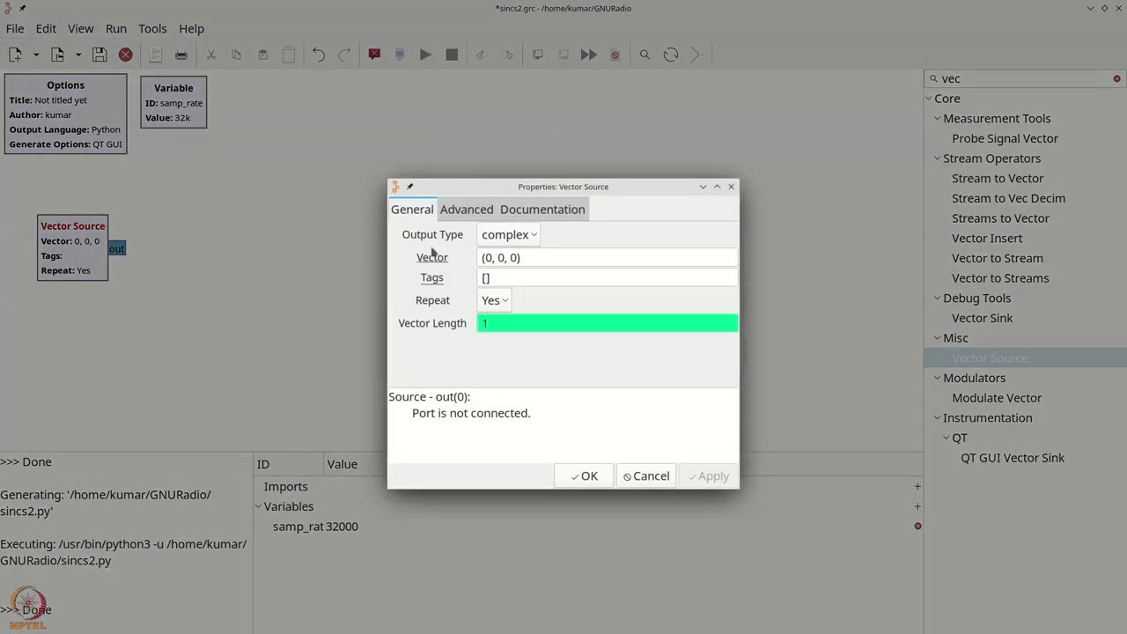
click(509, 236)
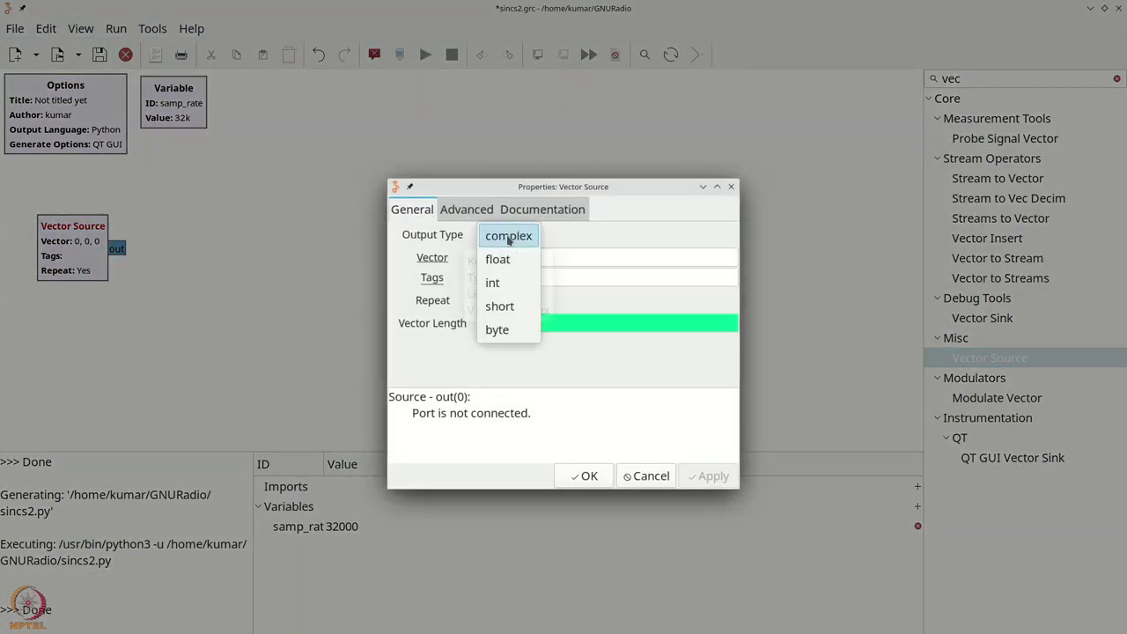
click(513, 257)
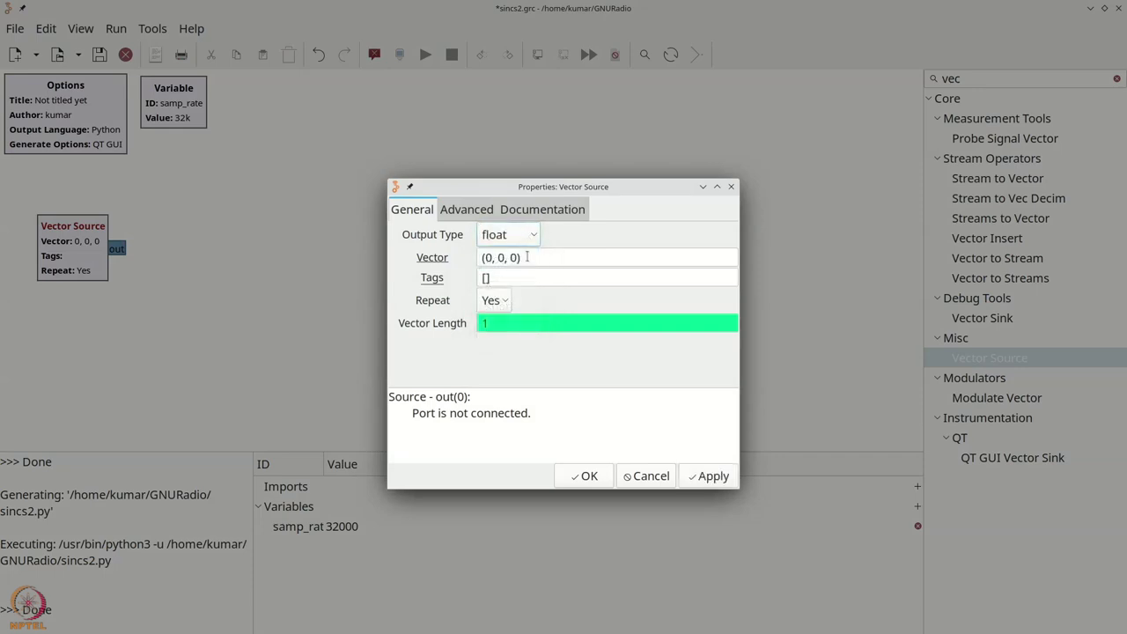
drag(526, 257, 477, 257)
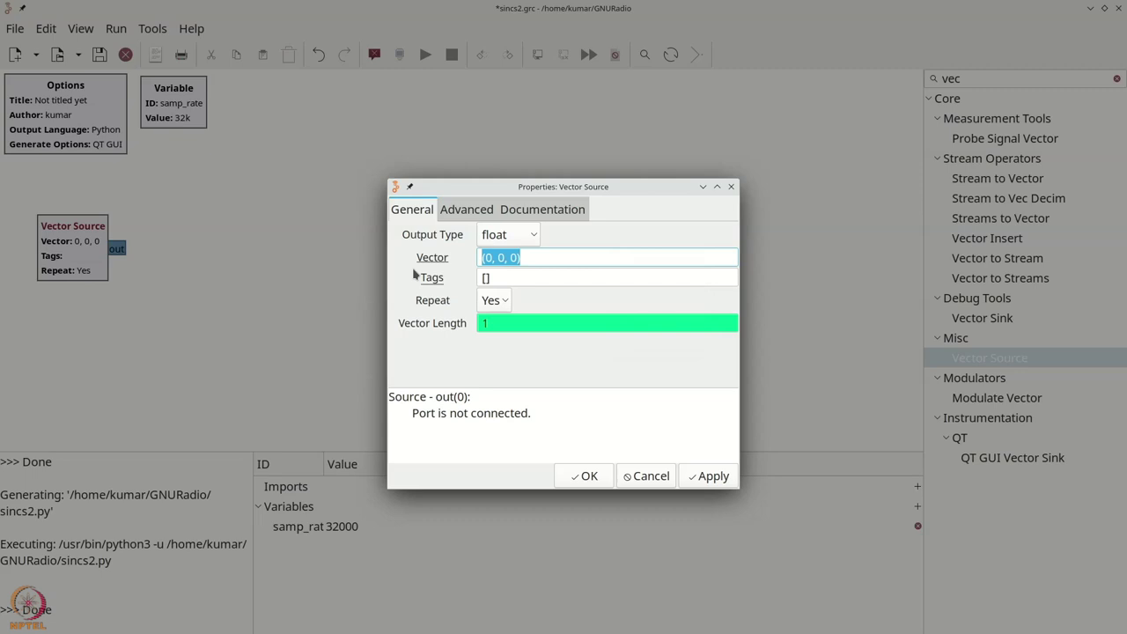
text((1,)
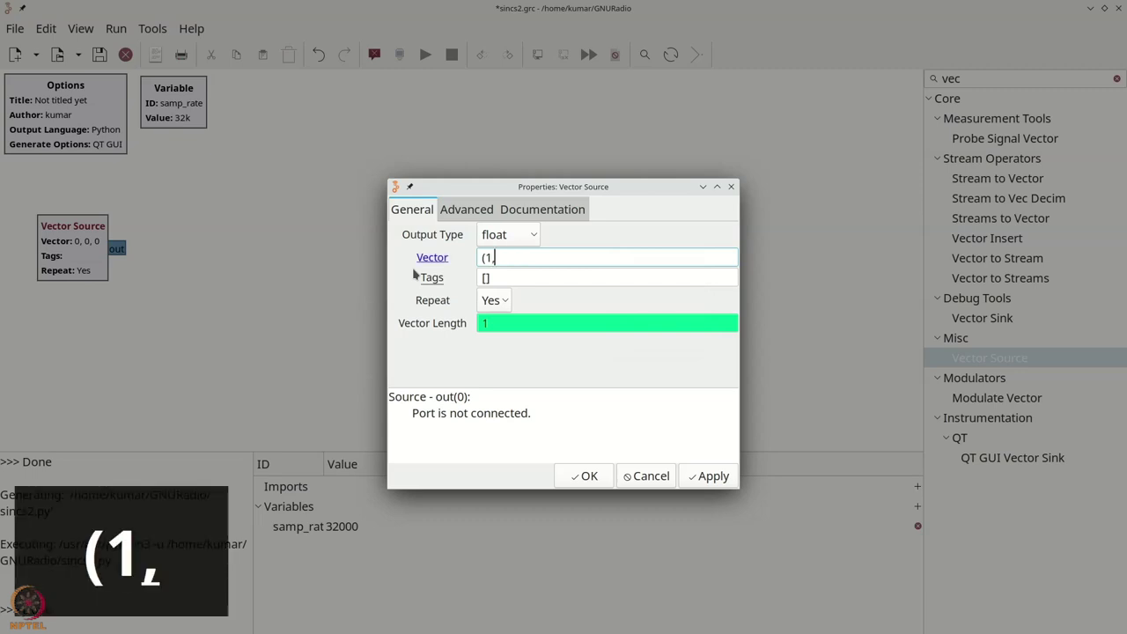
text( 2, 3, 4))
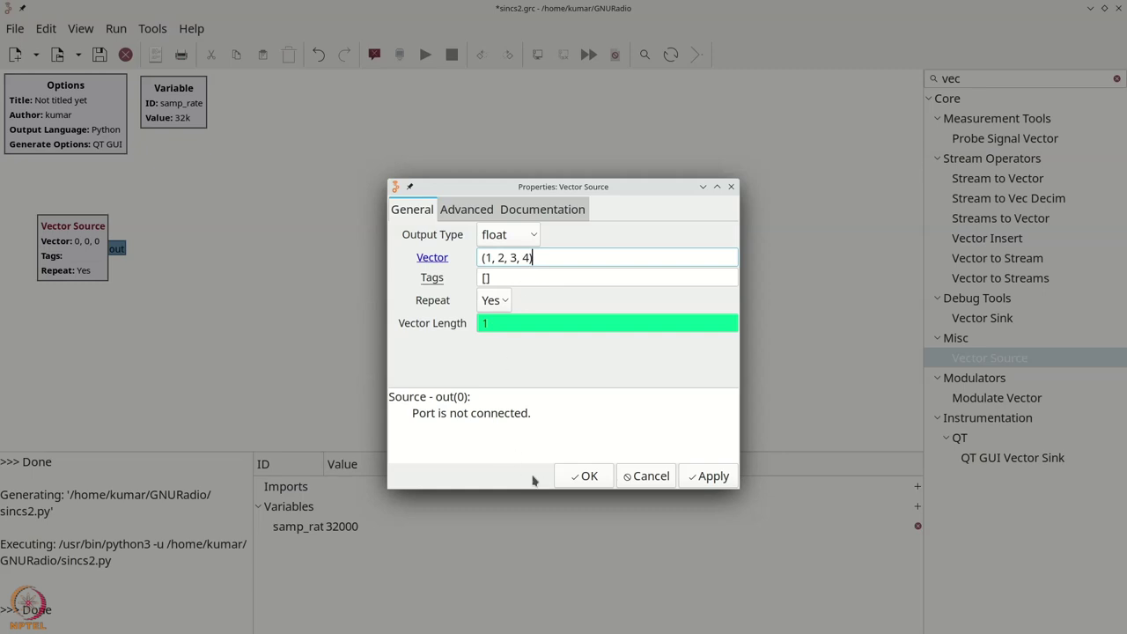
click(587, 476)
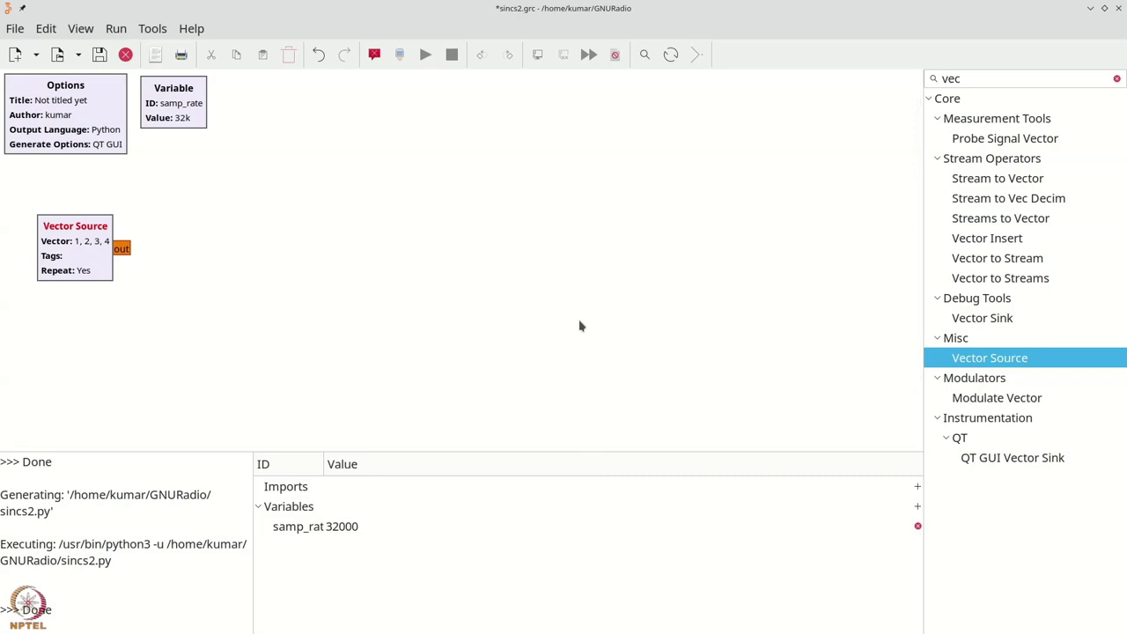
Add a Throttle block to the right of the Vector Source and set its type to float.
key(ctrl+f)
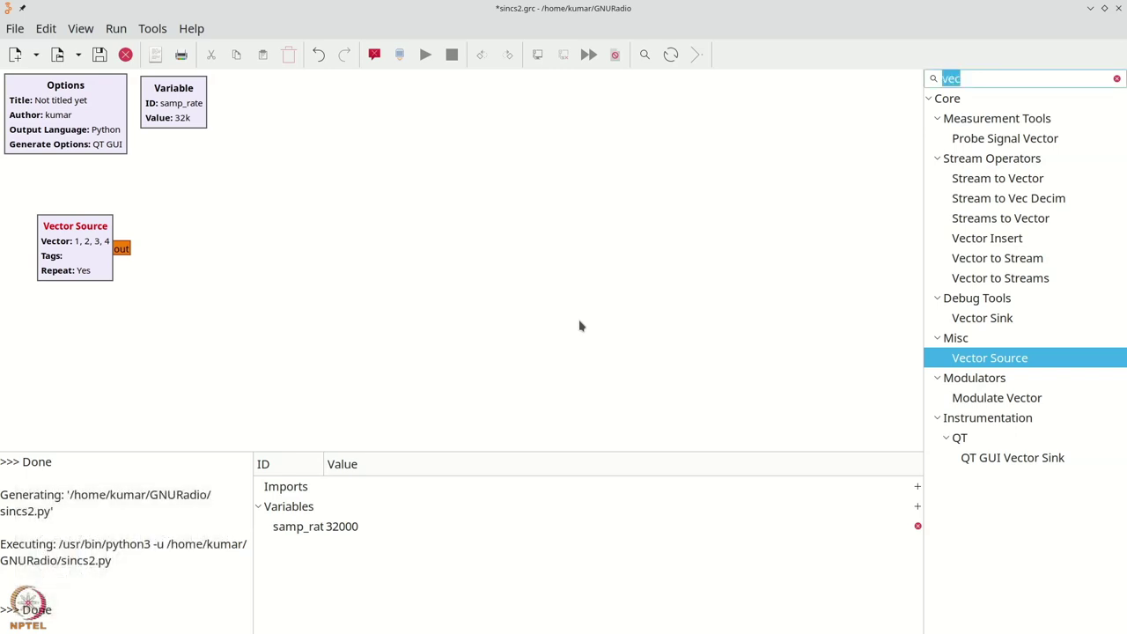
key(ctrl+f)
text(t)
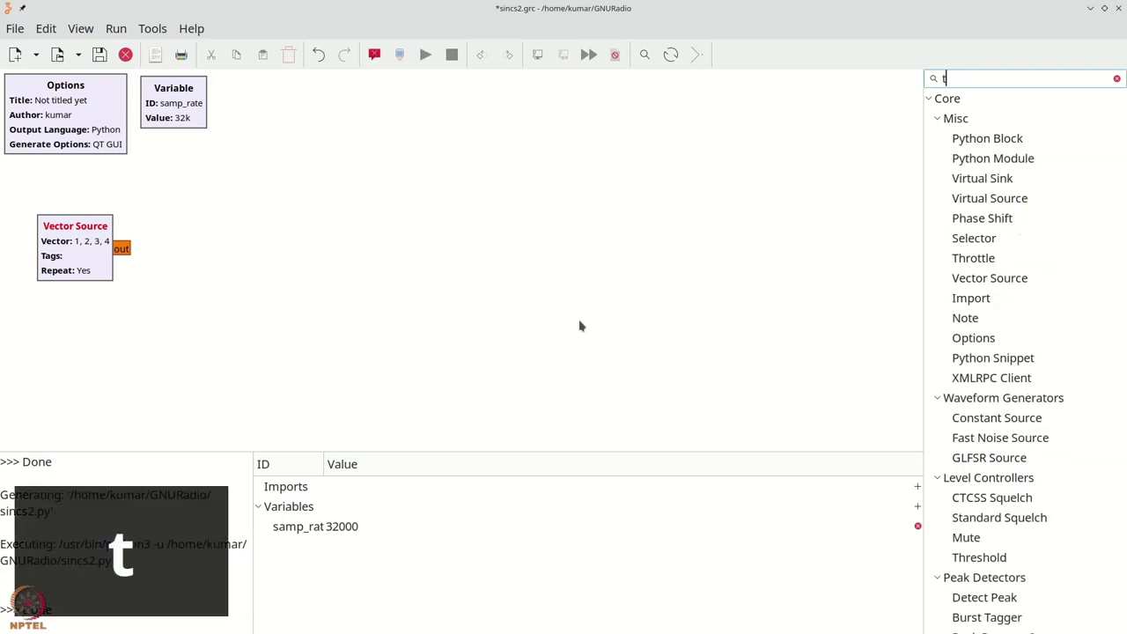
text(hrott)
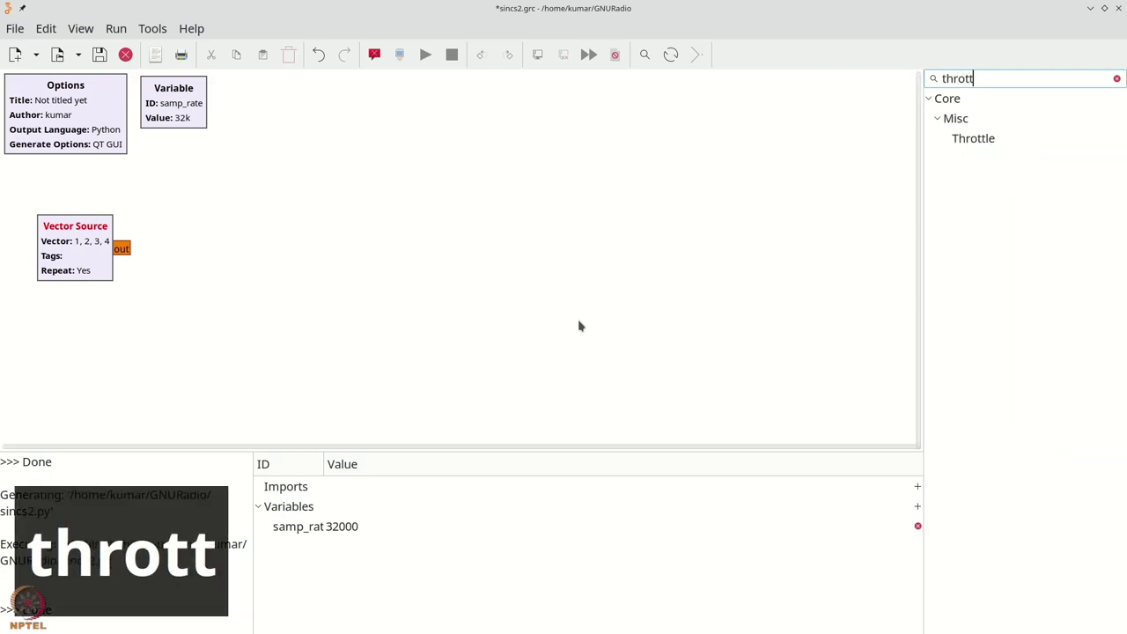
drag(996, 141, 213, 254)
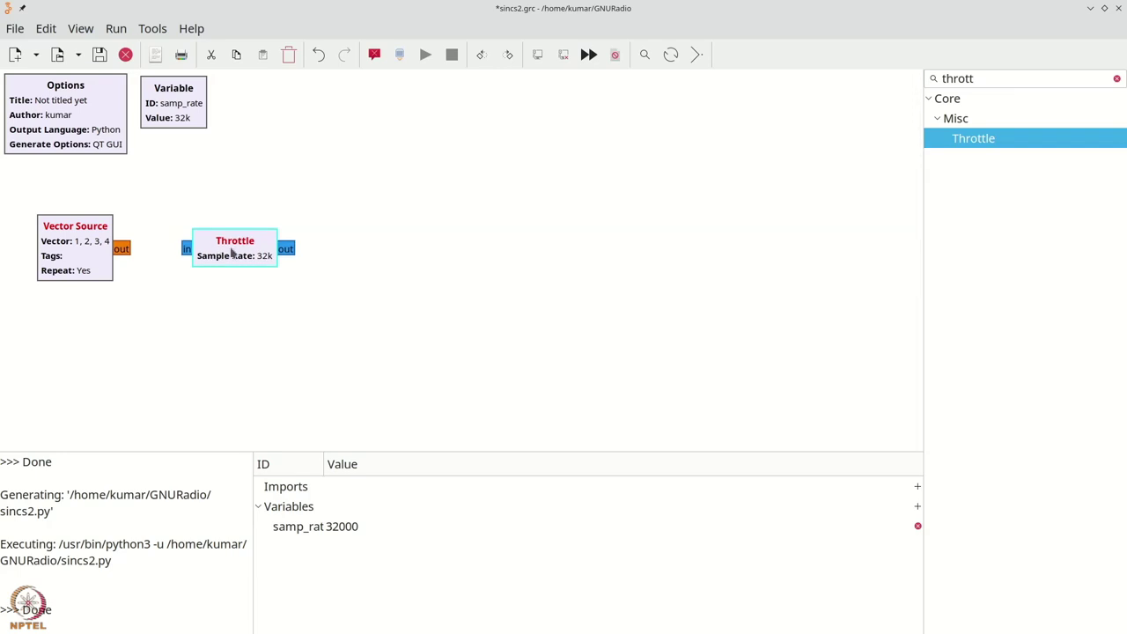
double_click(232, 253)
click(490, 235)
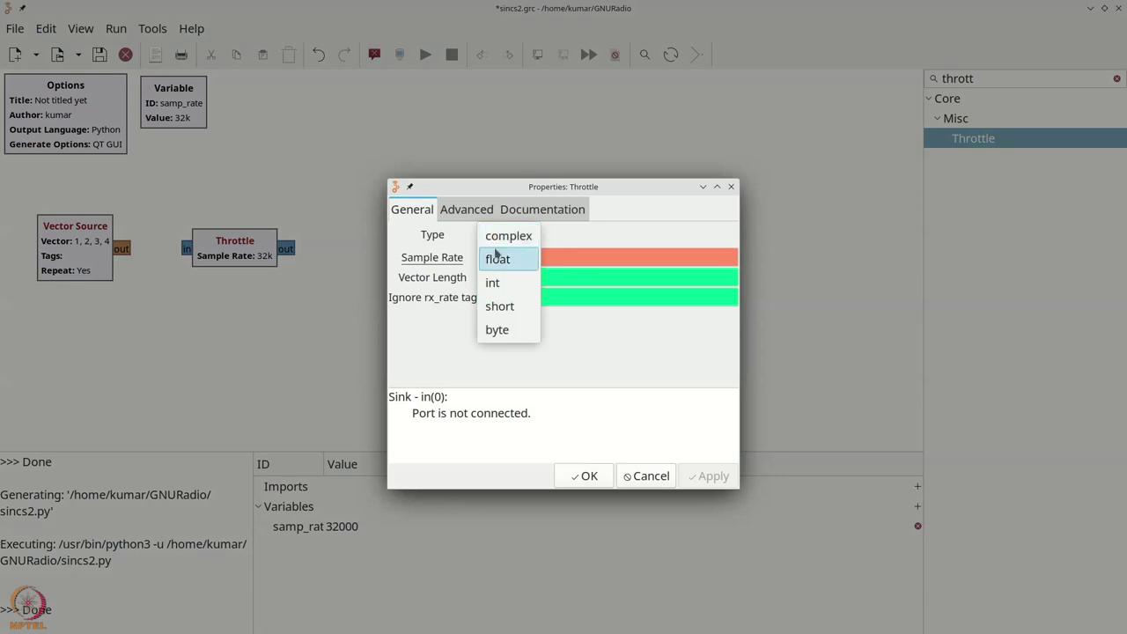
click(496, 258)
click(568, 476)
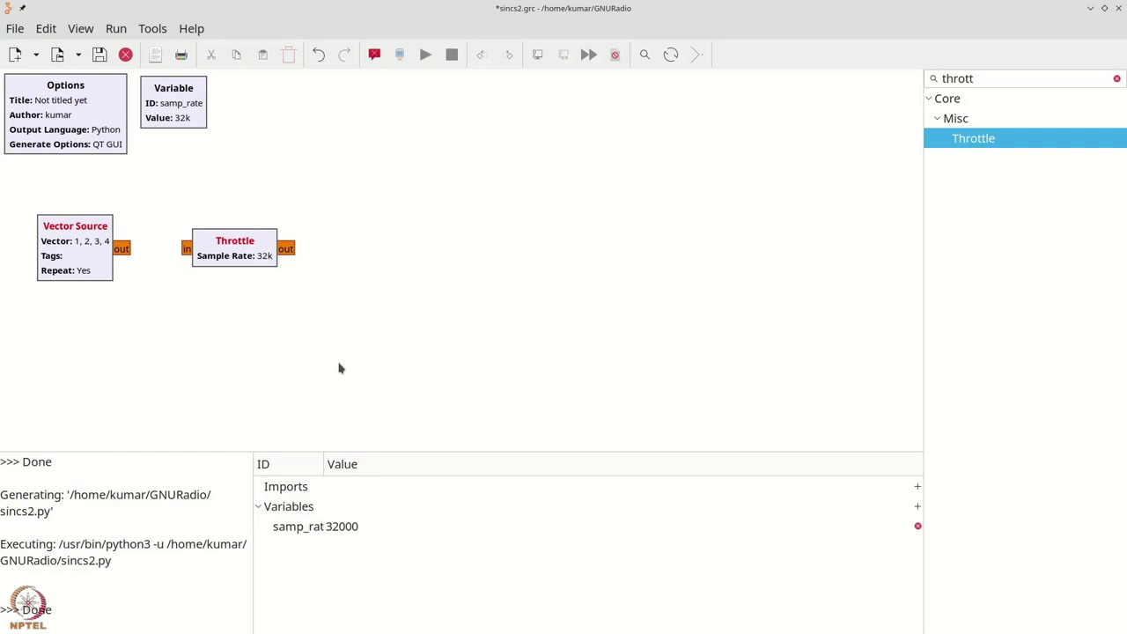
Find the QT GUI Time Sink block and place it to the right of the Throttle.
key(ctrl+f)
text(tim)
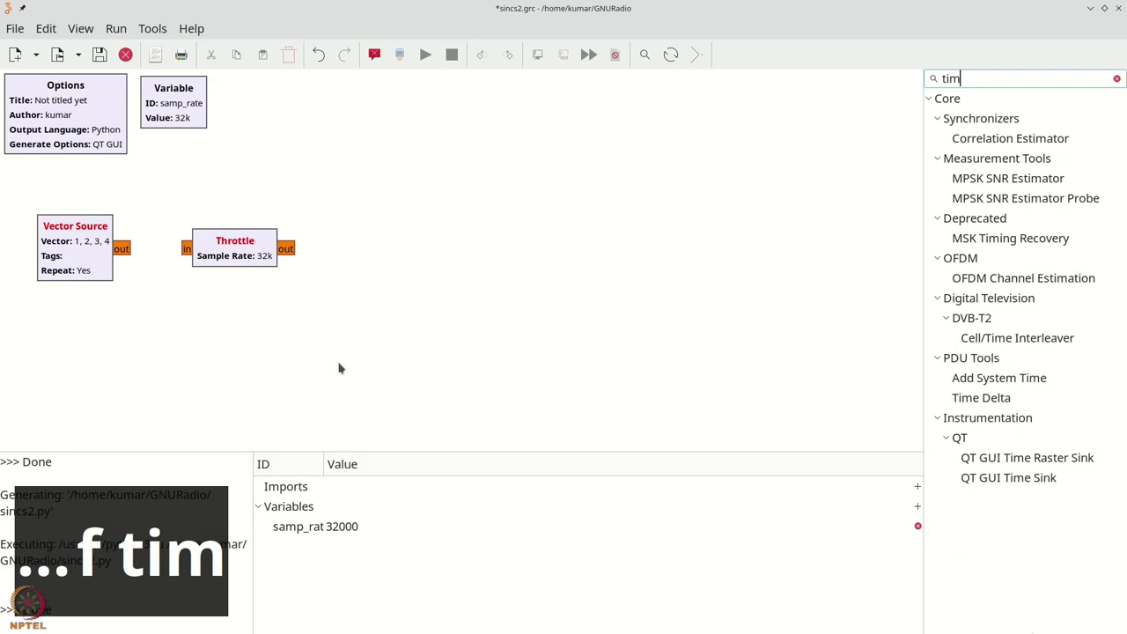
text(e)
click(995, 304)
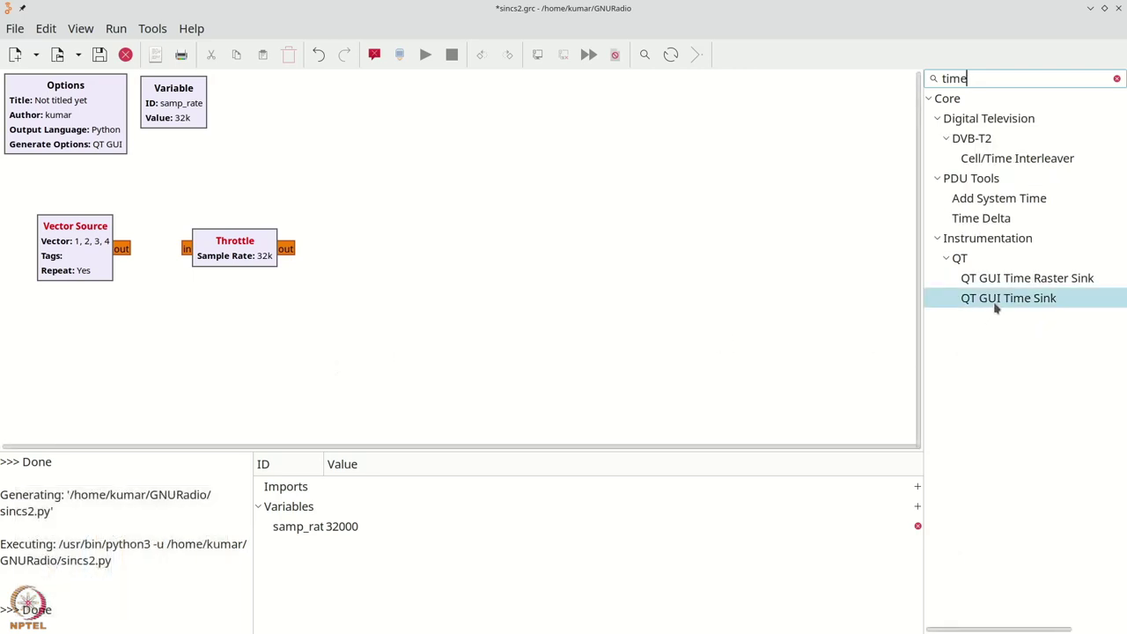
drag(995, 306, 382, 242)
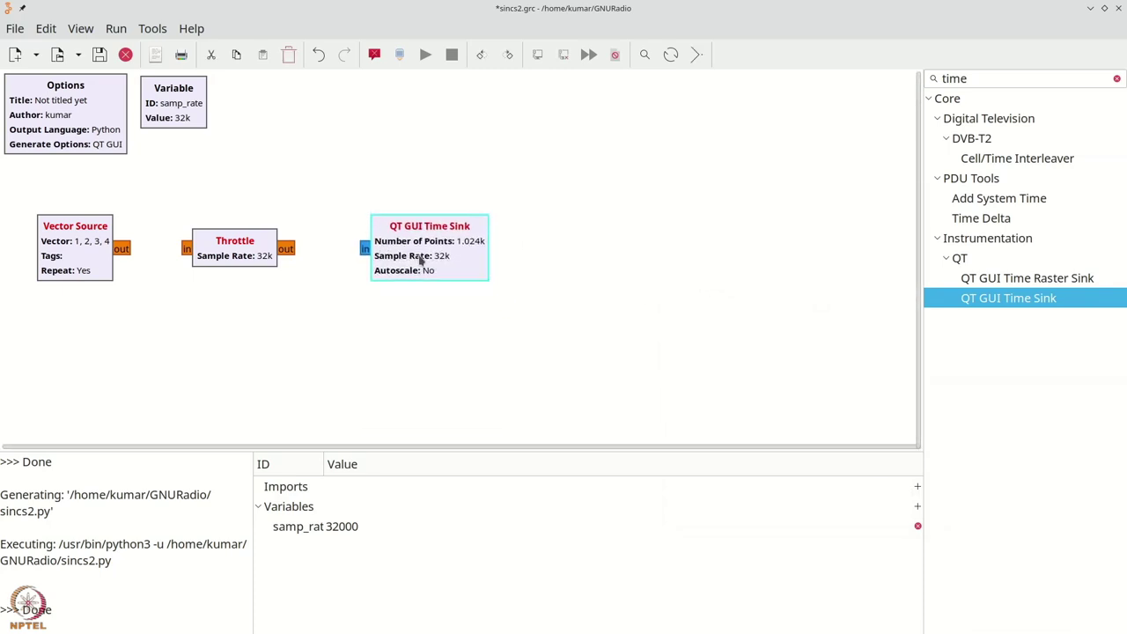
Configure the QT GUI Time Sink with type Float, Grid set to Yes and Autoscale set to Yes.
double_click(421, 256)
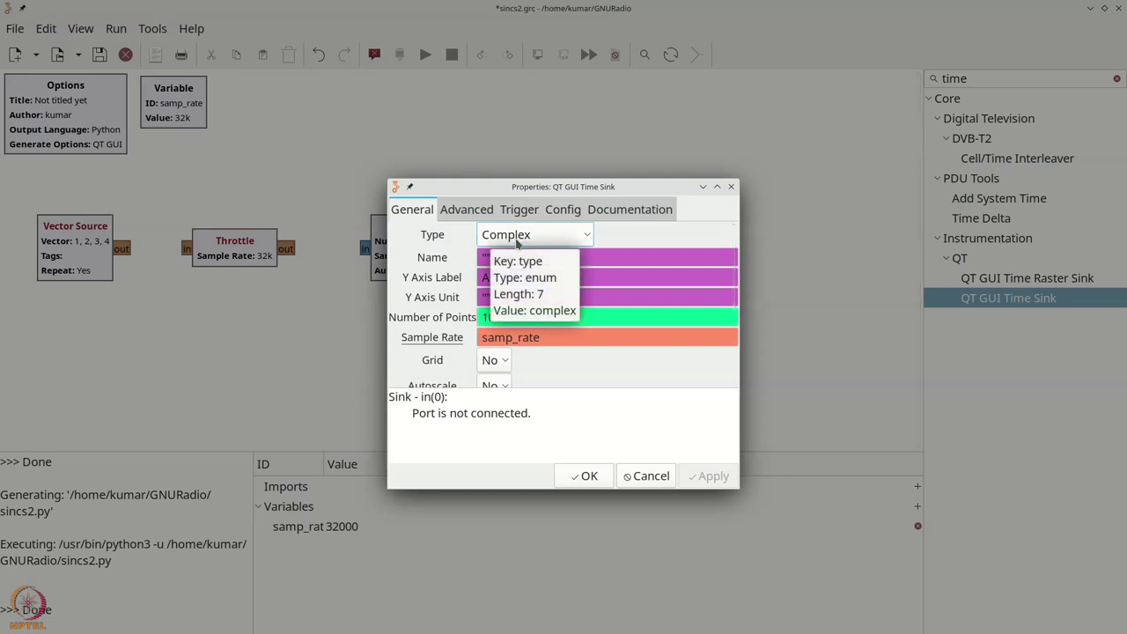
click(518, 243)
click(520, 259)
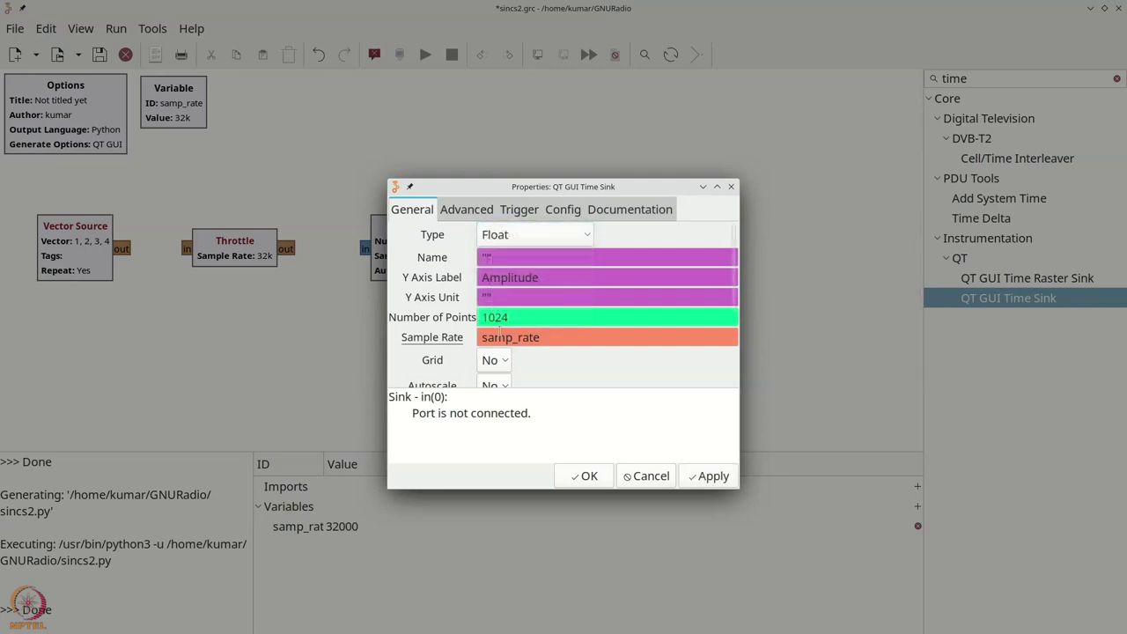
click(497, 361)
click(496, 338)
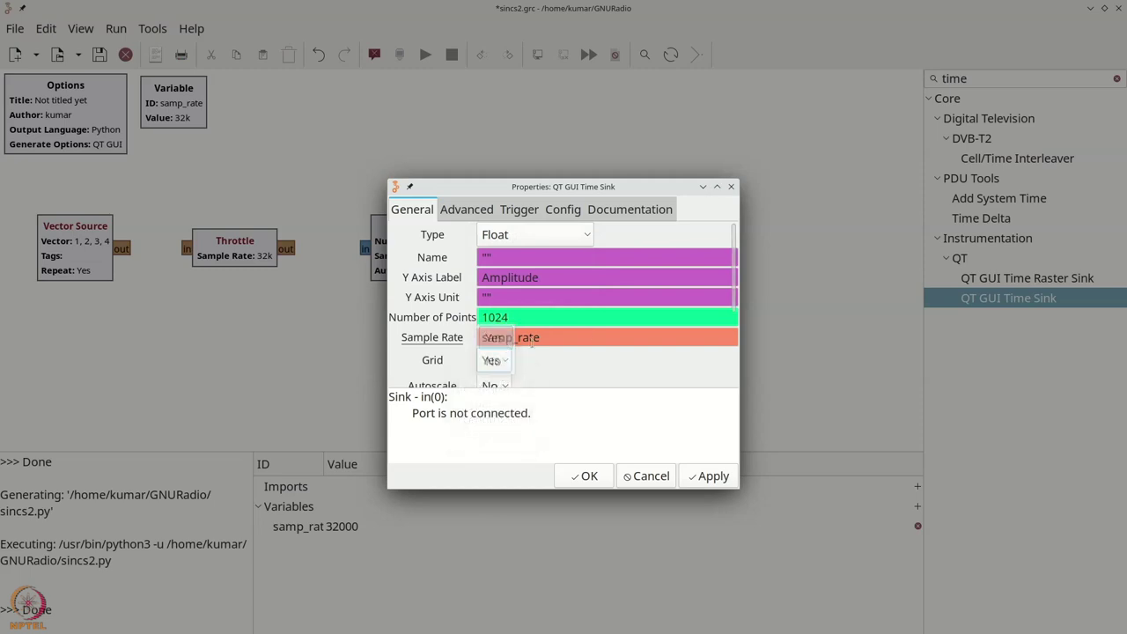
scroll(488, 277, down, 5)
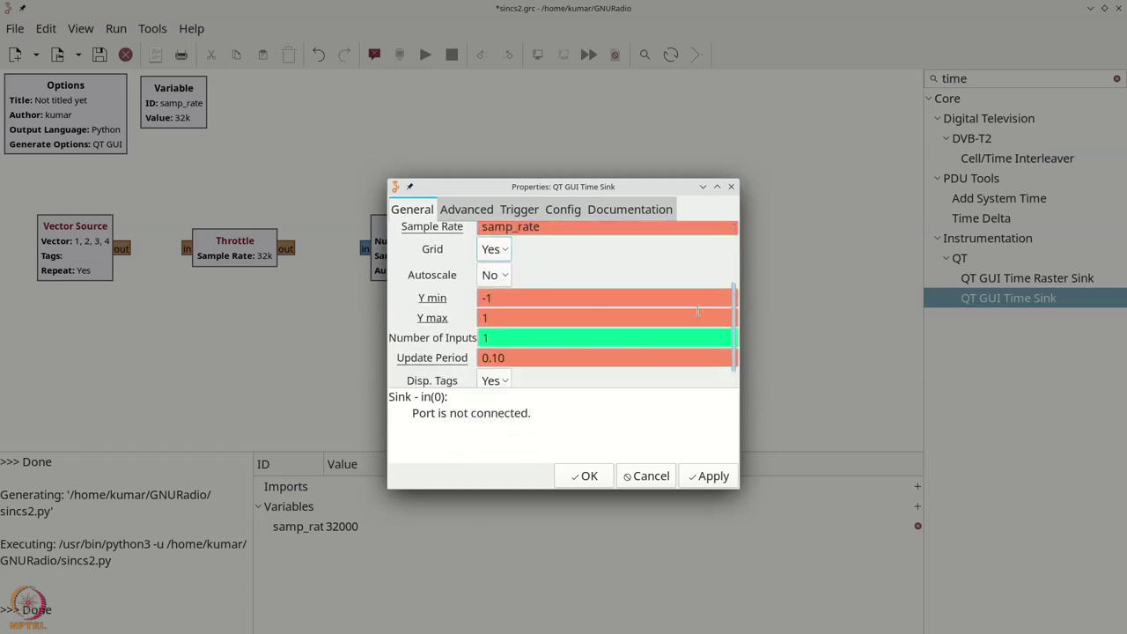
click(489, 276)
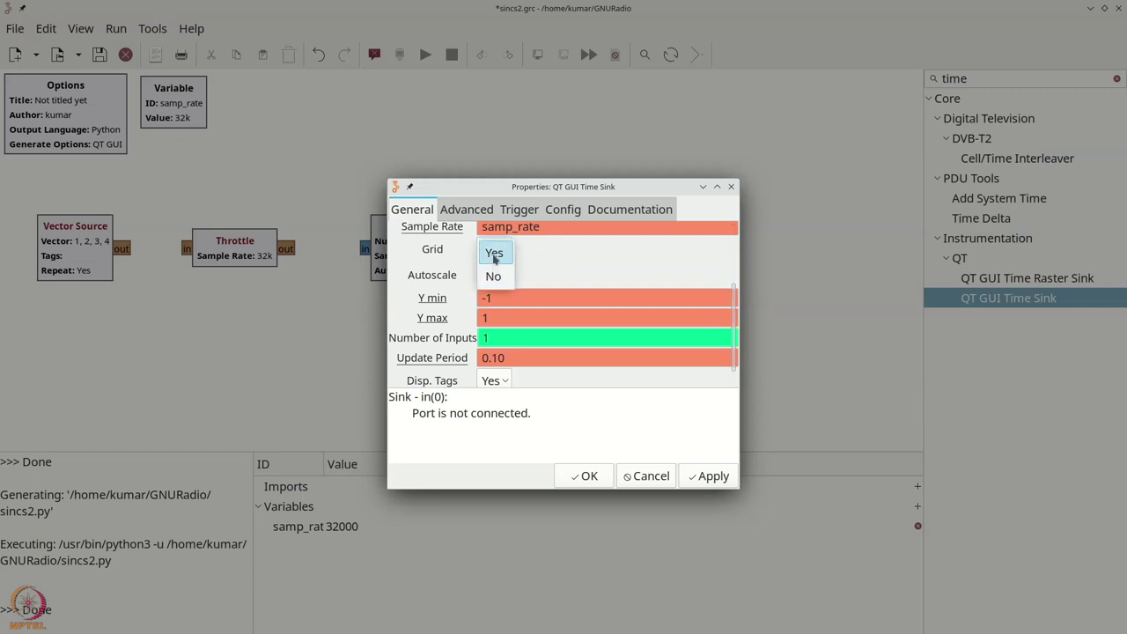
click(494, 255)
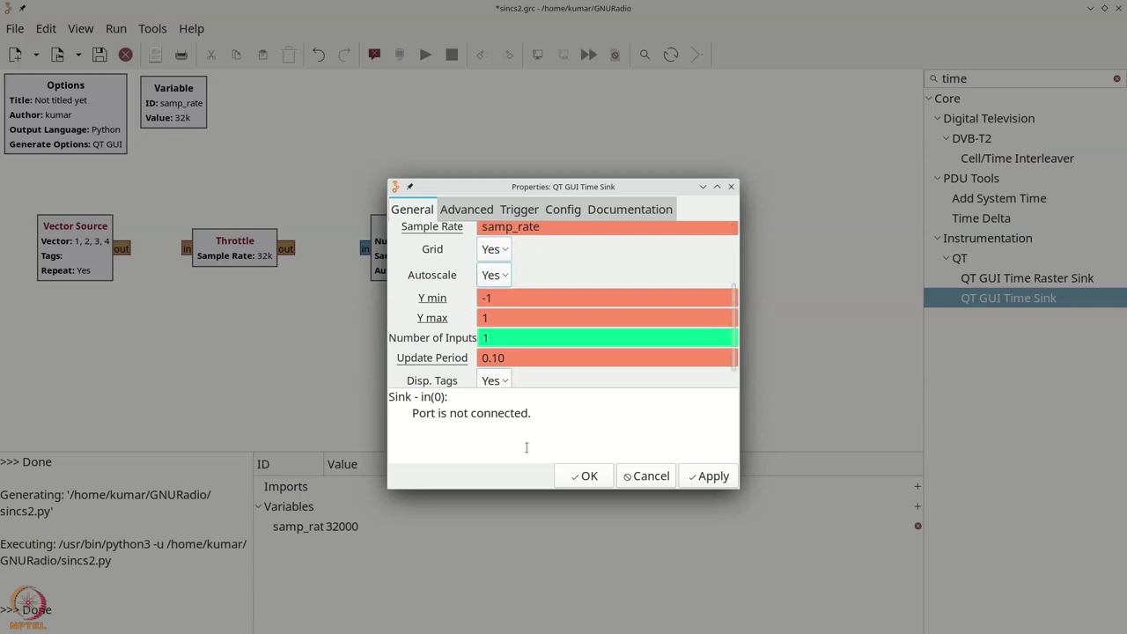
click(574, 482)
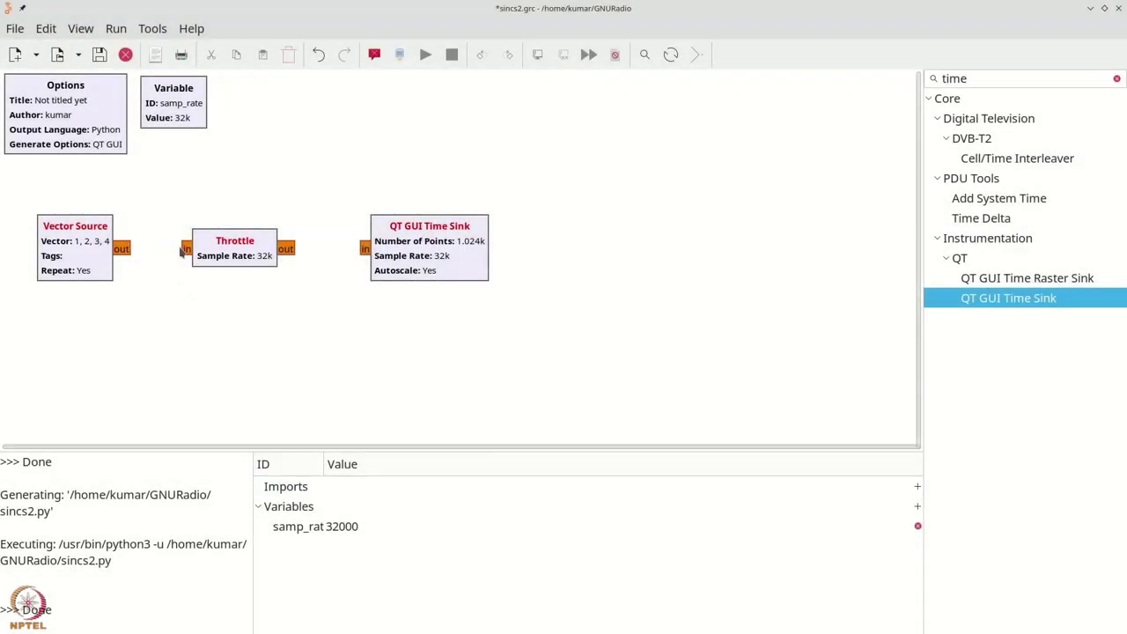
Connect the Vector Source to the Throttle and the Throttle to the QT GUI Time Sink, and save the flowgraph.
click(183, 252)
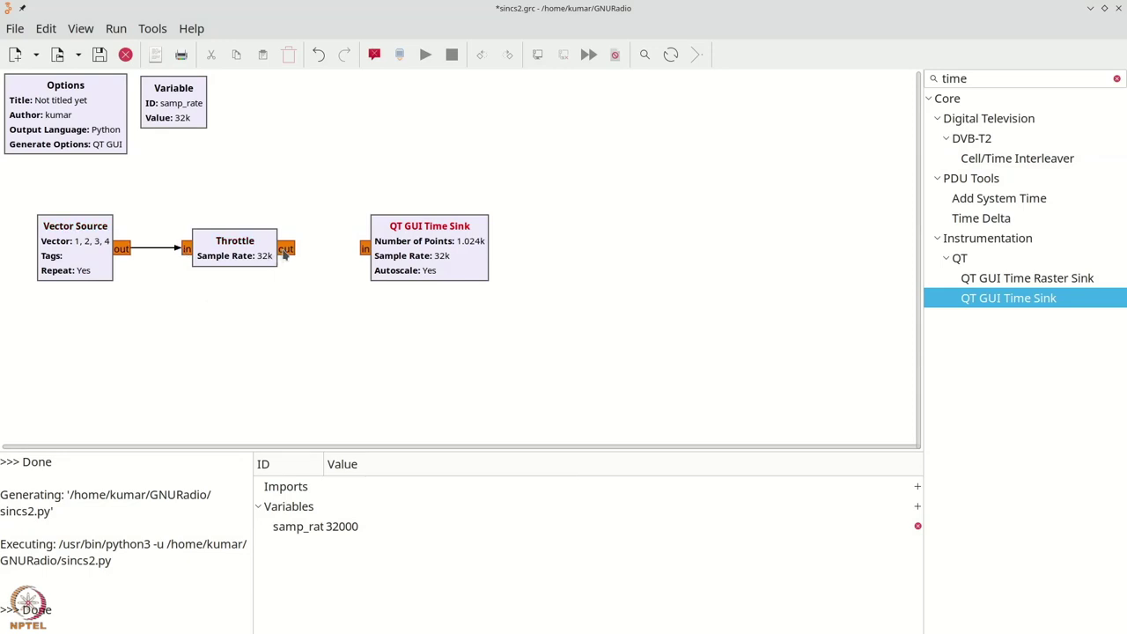
click(367, 251)
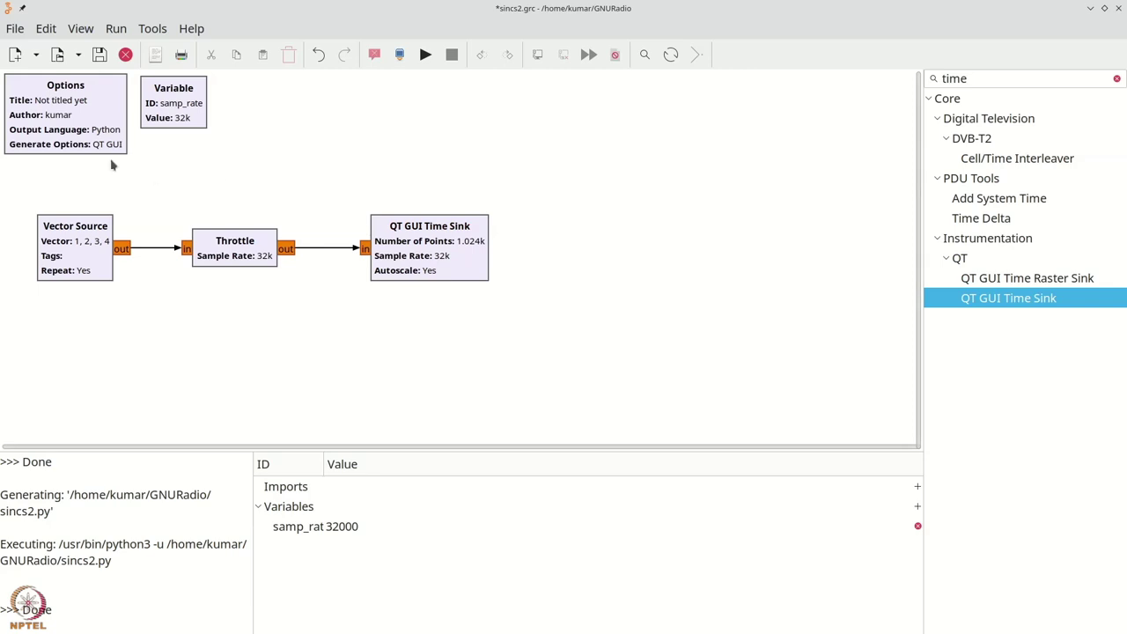
click(100, 55)
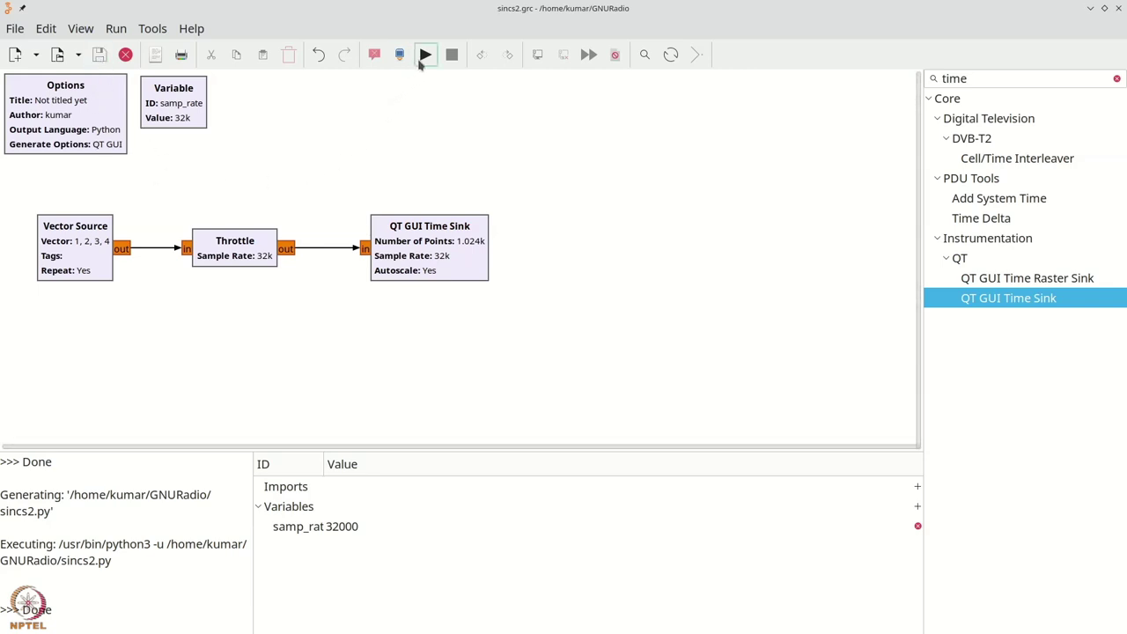
Run the flowgraph and show the time signal as a stem plot.
click(423, 55)
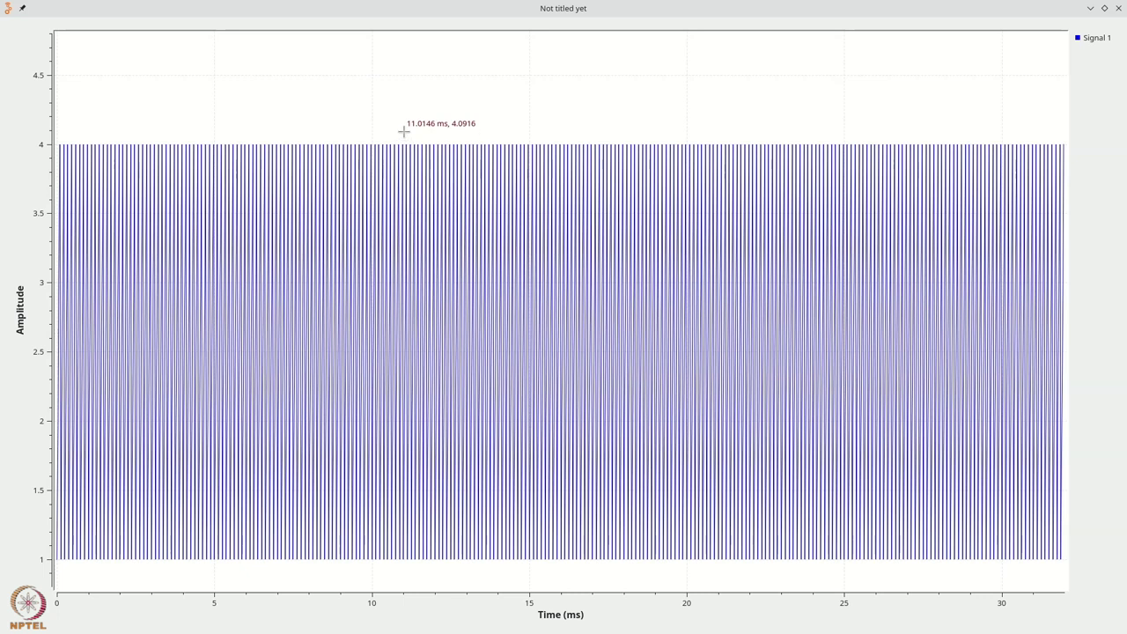
right_click(471, 92)
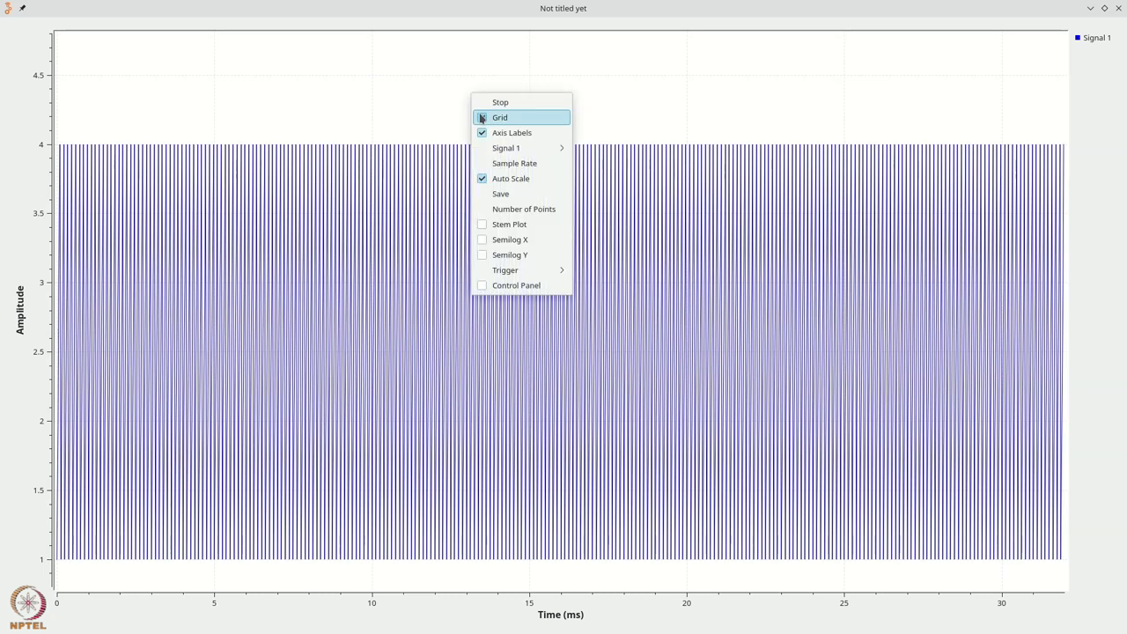
click(485, 224)
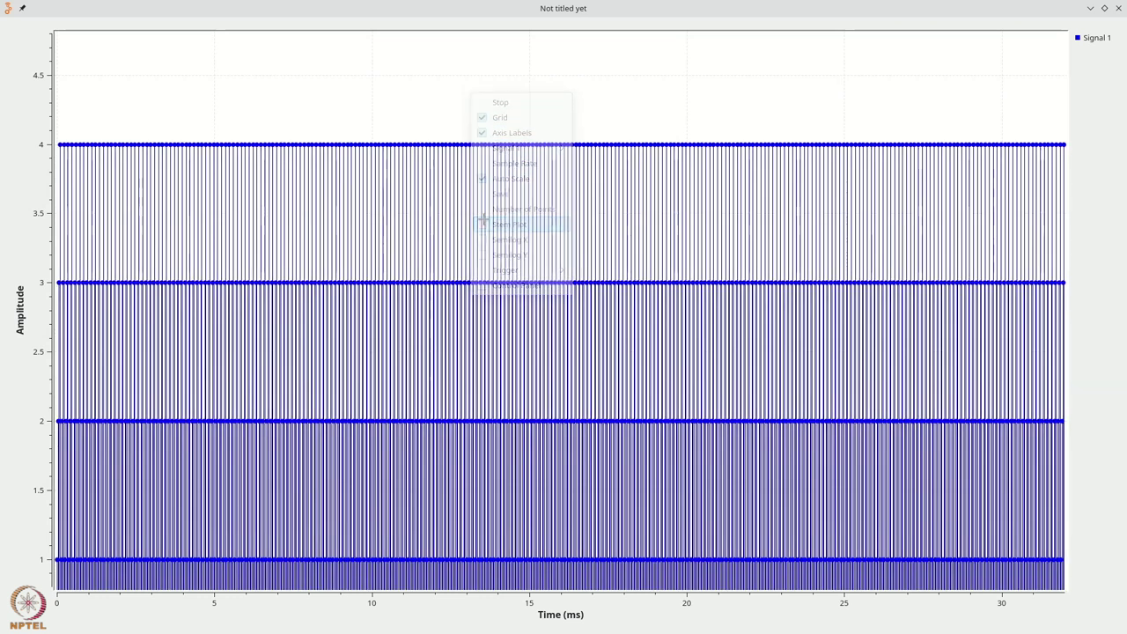
Examine the individual samples of the repeating vector in a narrow time span around 13 ms, and close the plot window.
drag(452, 137, 506, 579)
drag(510, 594, 511, 596)
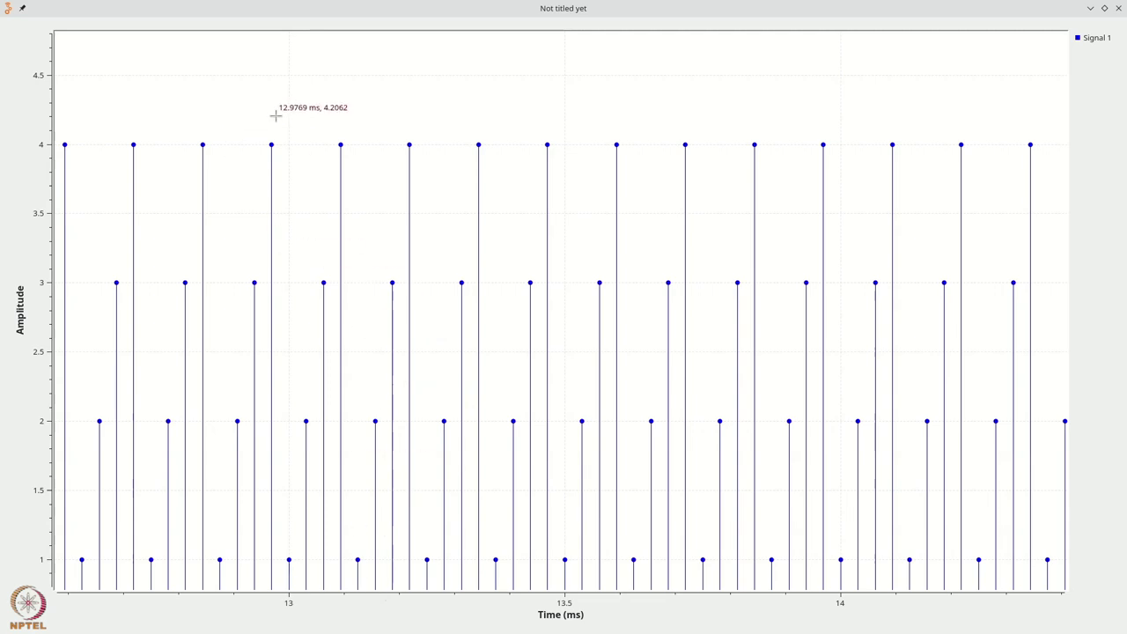
drag(256, 120, 379, 620)
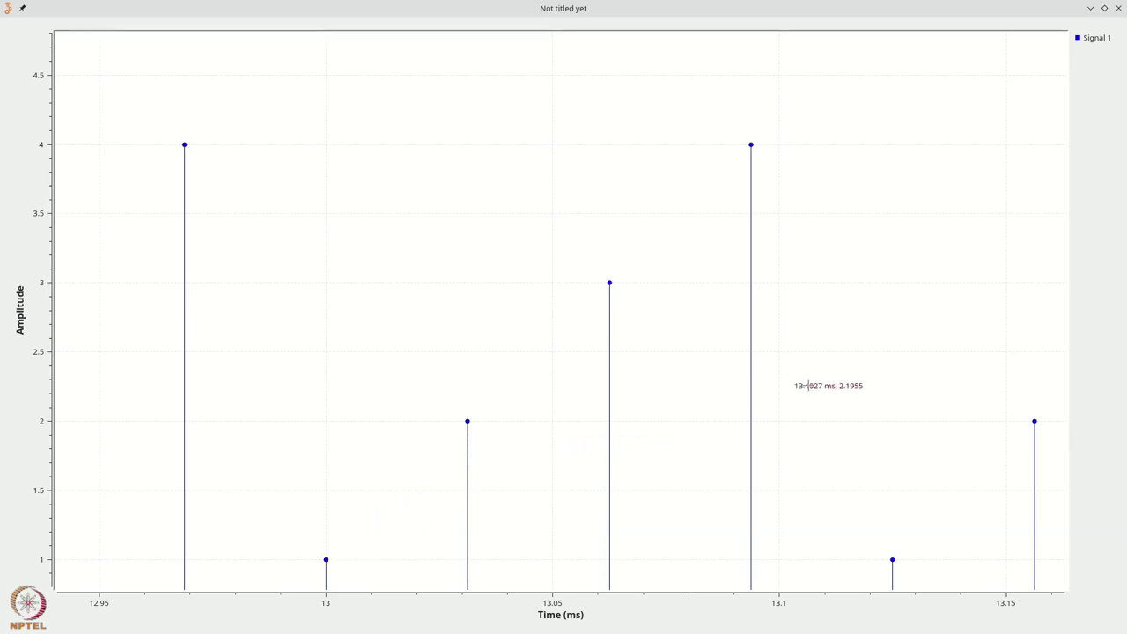
click(1118, 8)
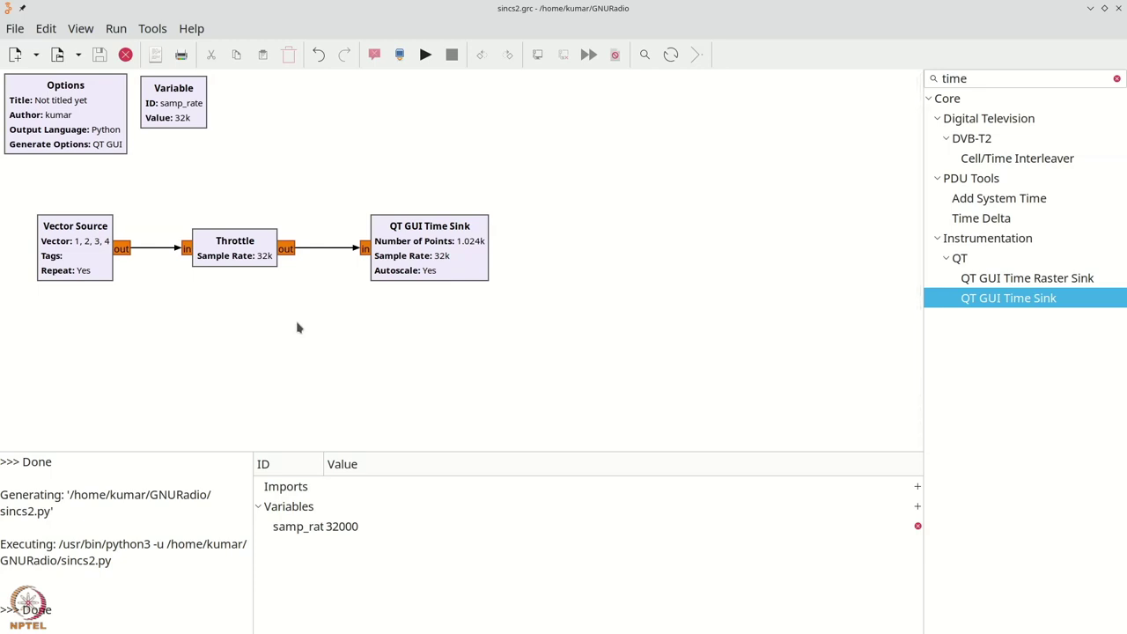
Find the Variable block in the block library and add it to the flowgraph beside the samp_rate variable.
key(ctrl+f)
text(v)
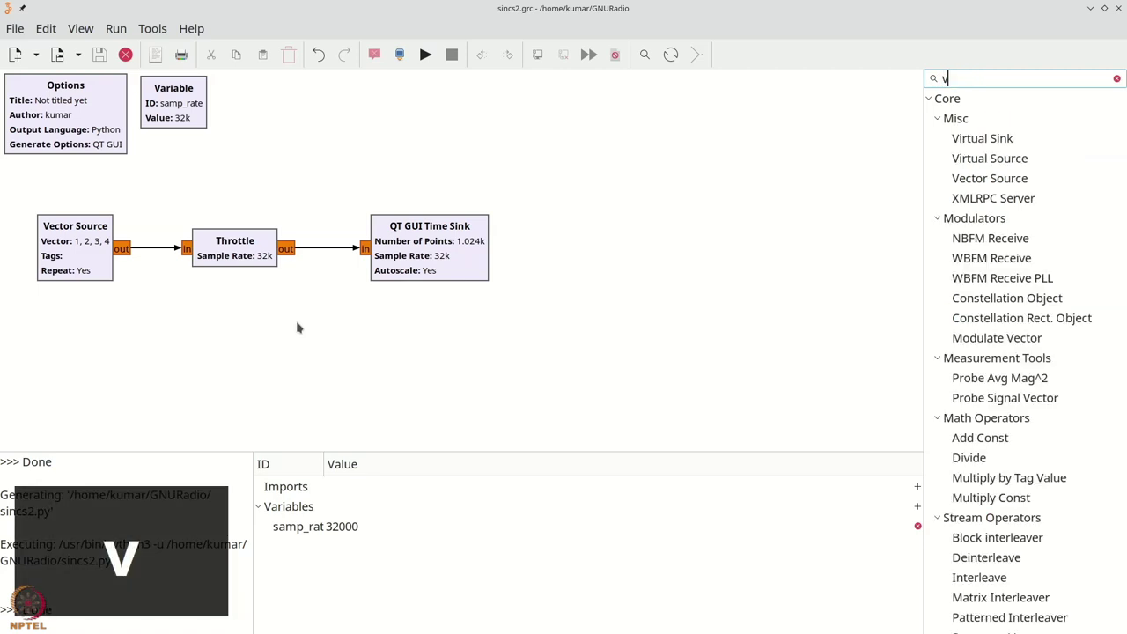
text(ari)
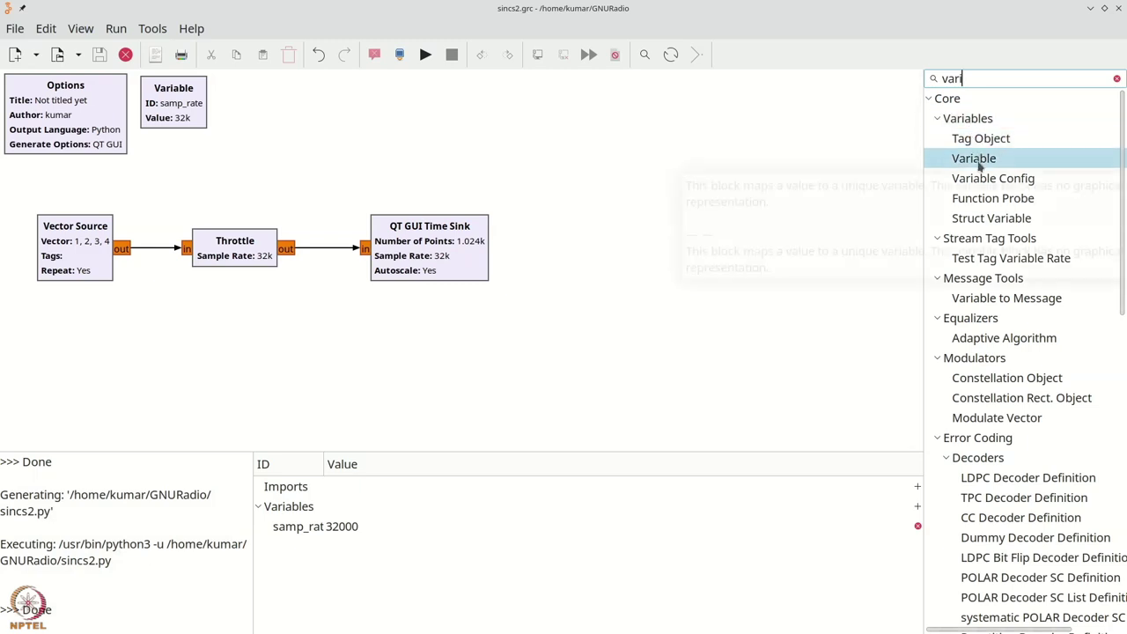
drag(979, 165, 290, 111)
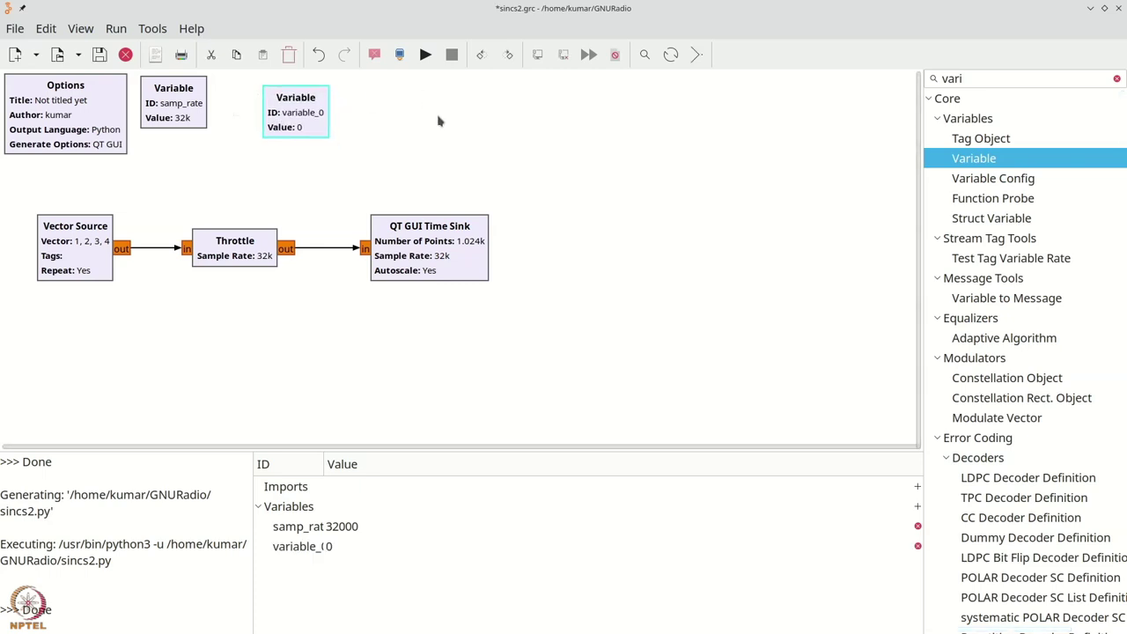
Set the new Variable block's ID to t_vals and its value to (3, 4, 6, 11).
double_click(304, 125)
drag(547, 230, 465, 233)
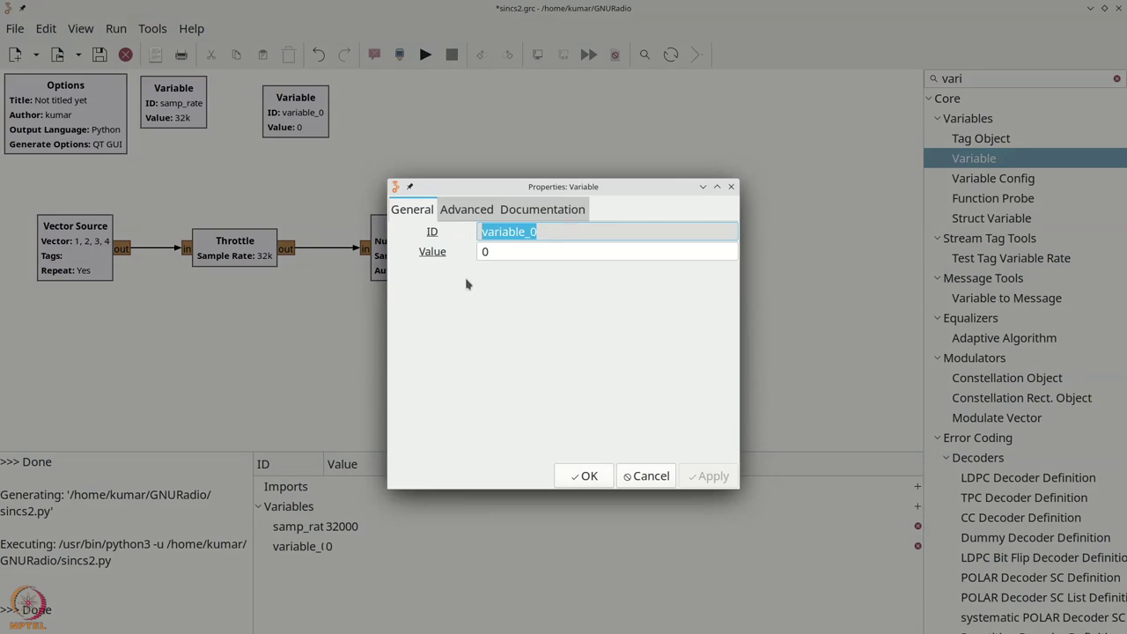
text(t)
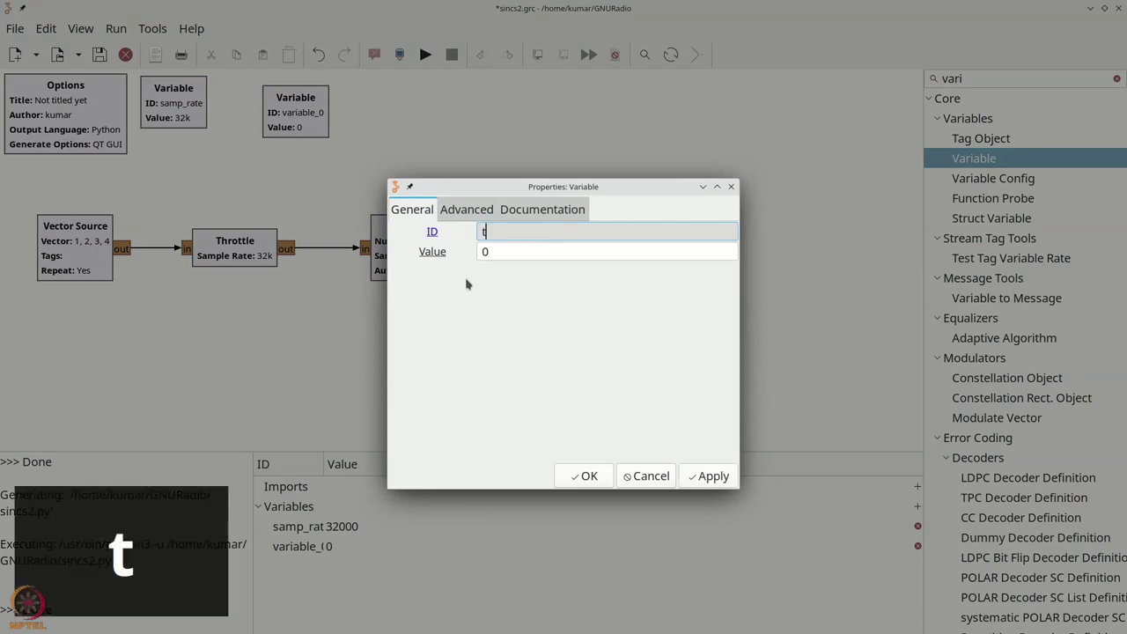
text(_v)
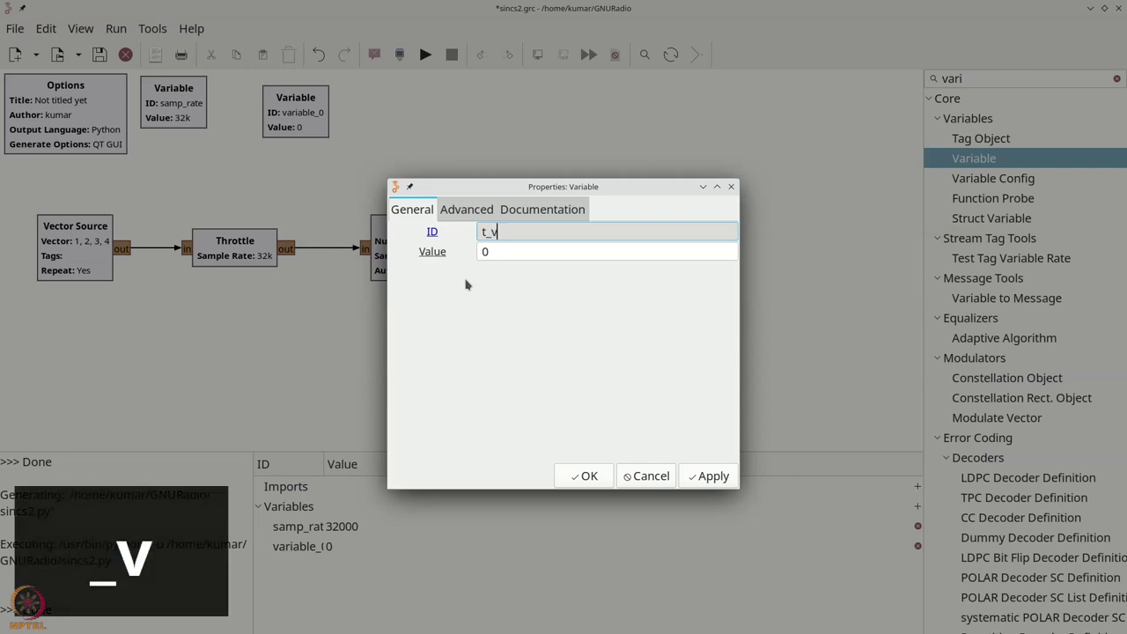
text(als)
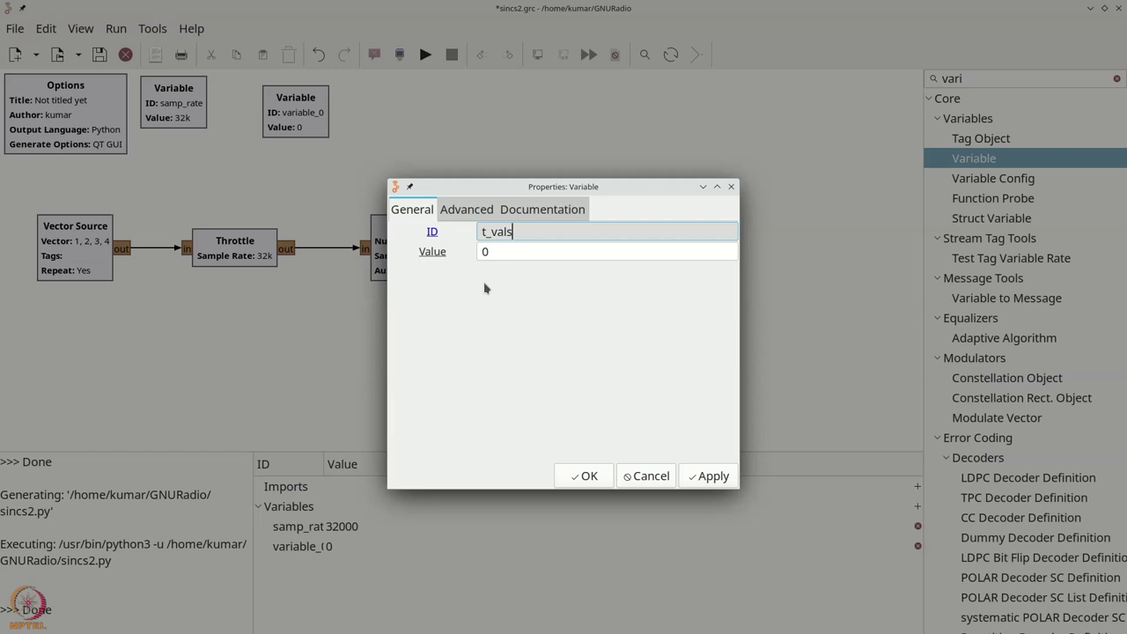
click(483, 252)
key(Tab)
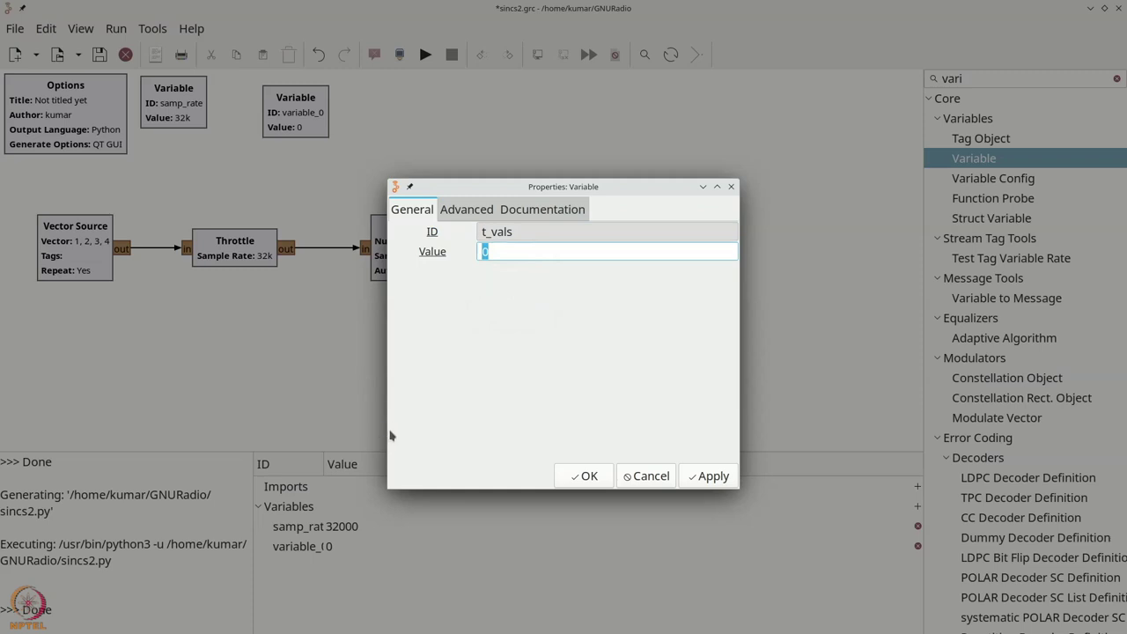
text((3,)
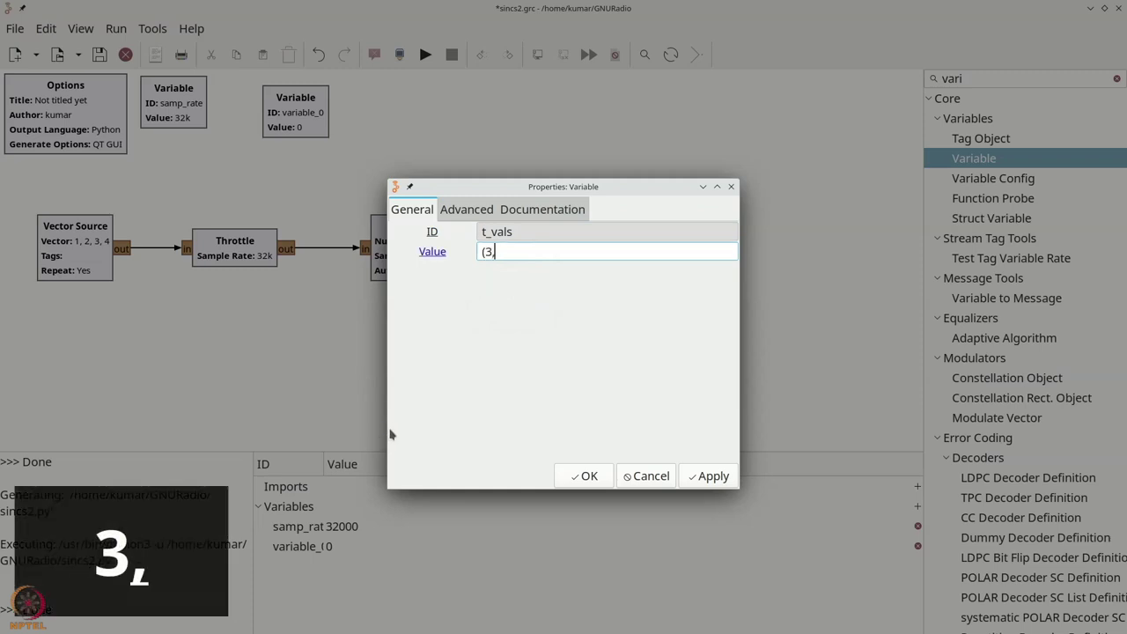
text( 4, 6)
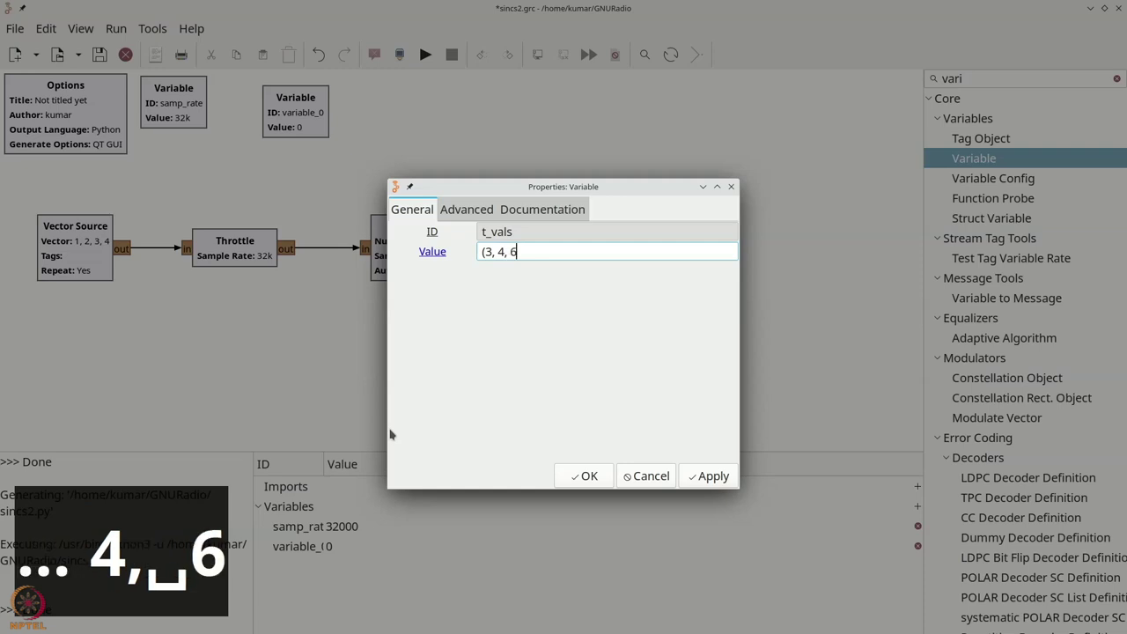
text(, 11)
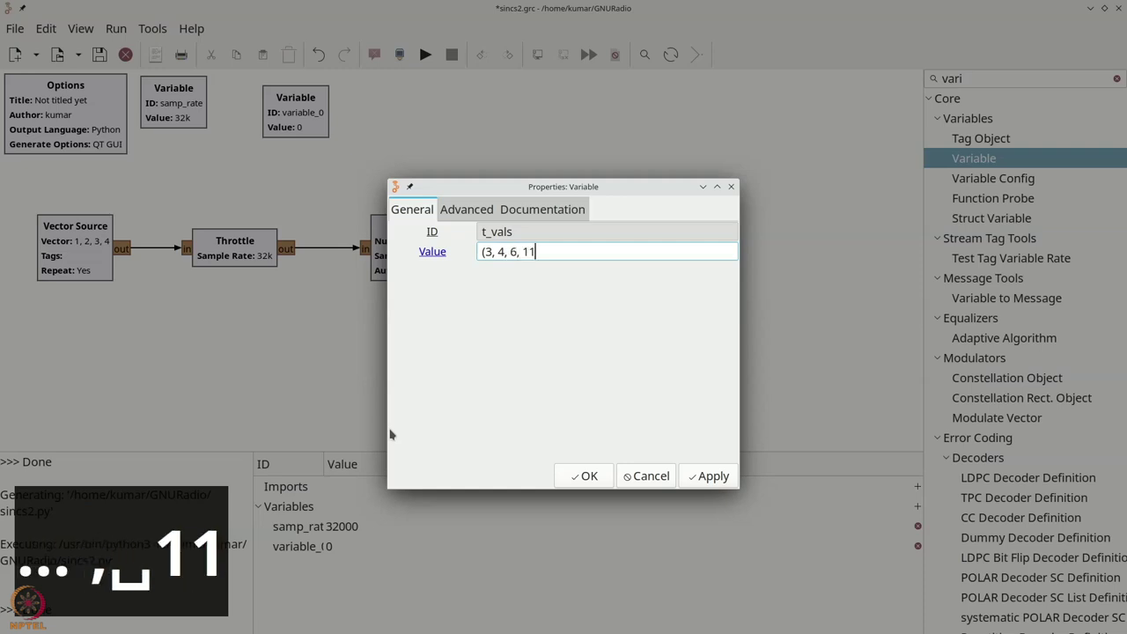
text())
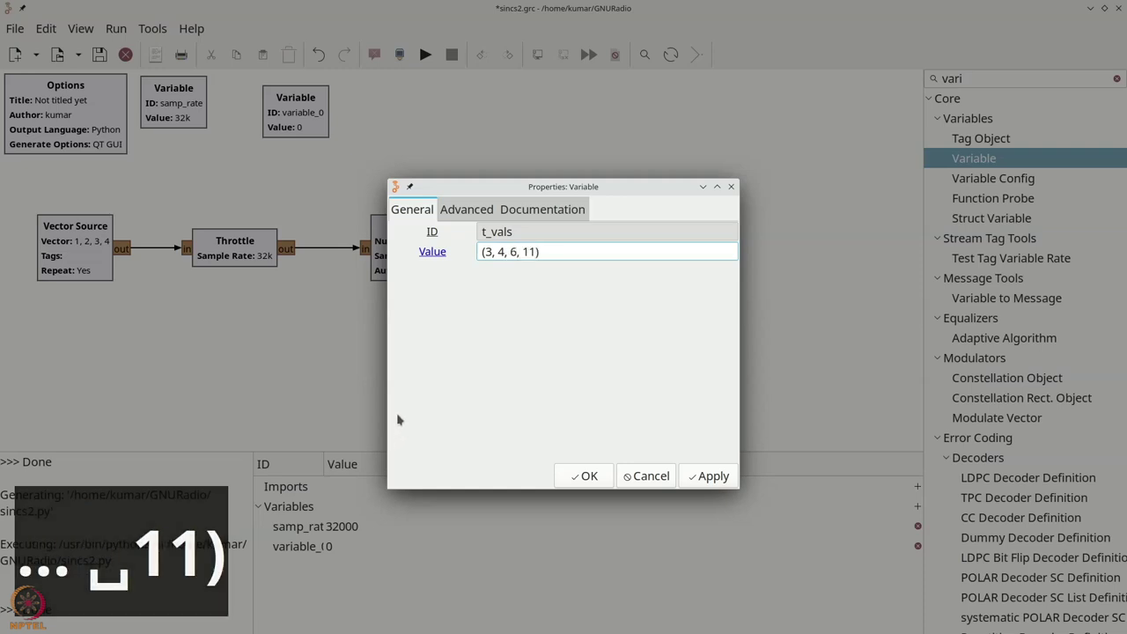
click(582, 477)
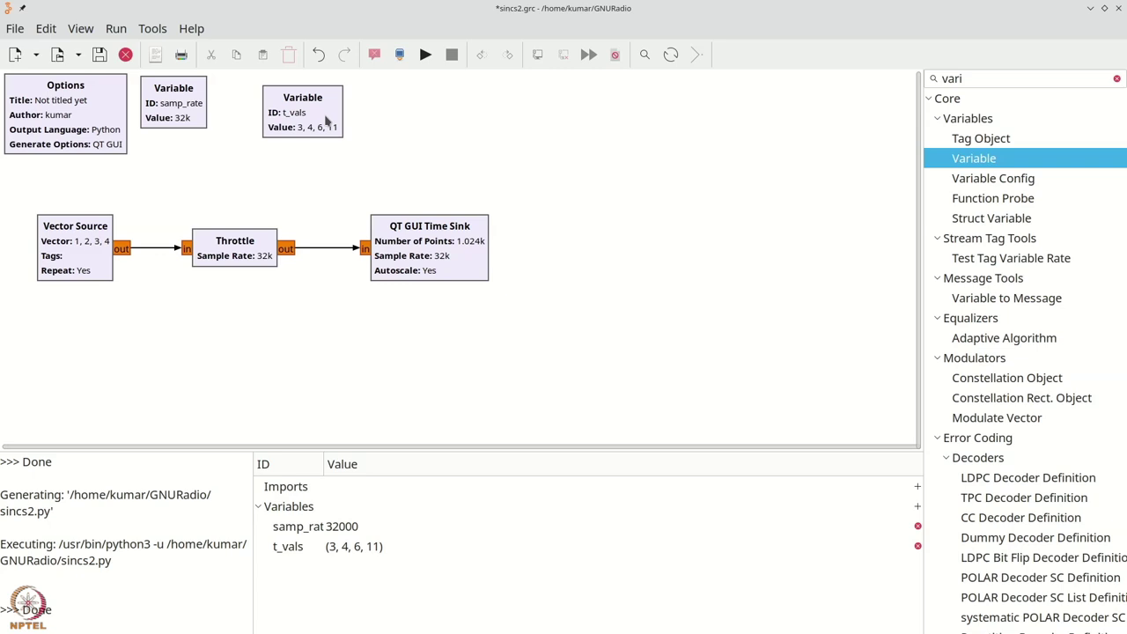
Set the Vector Source's Vector parameter to the variable t_vals.
double_click(79, 254)
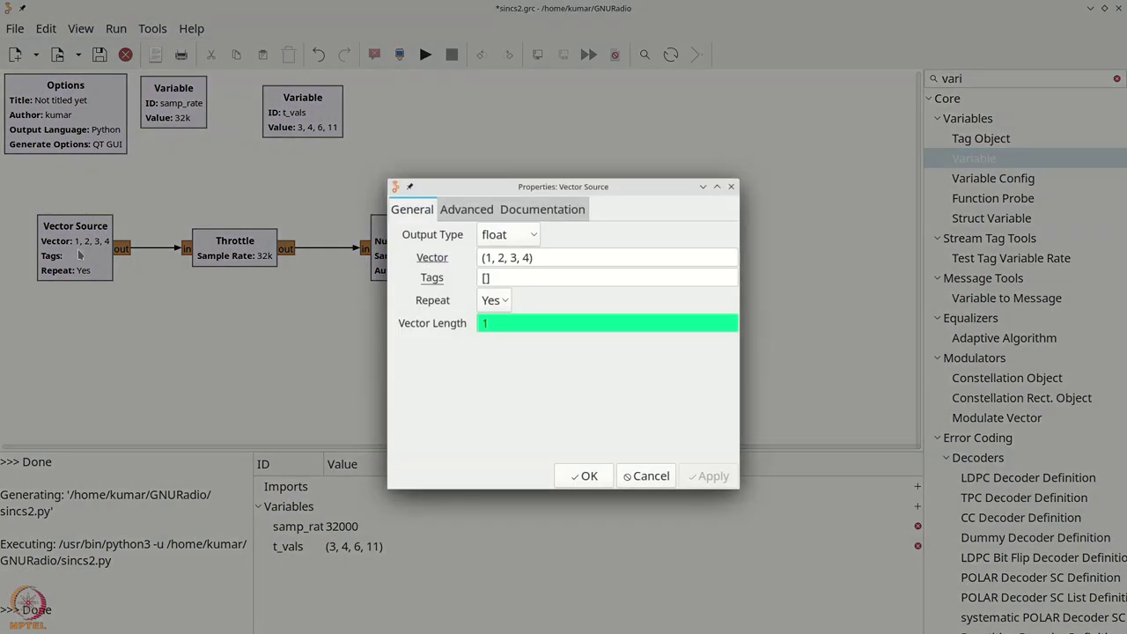
drag(558, 256, 449, 257)
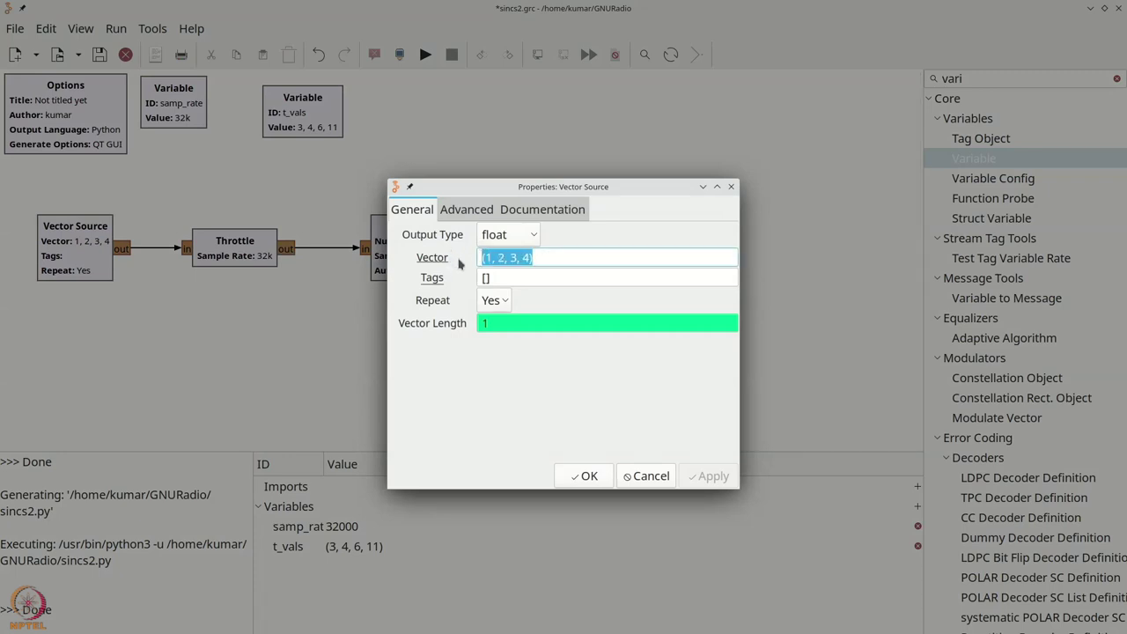
text(t_vals)
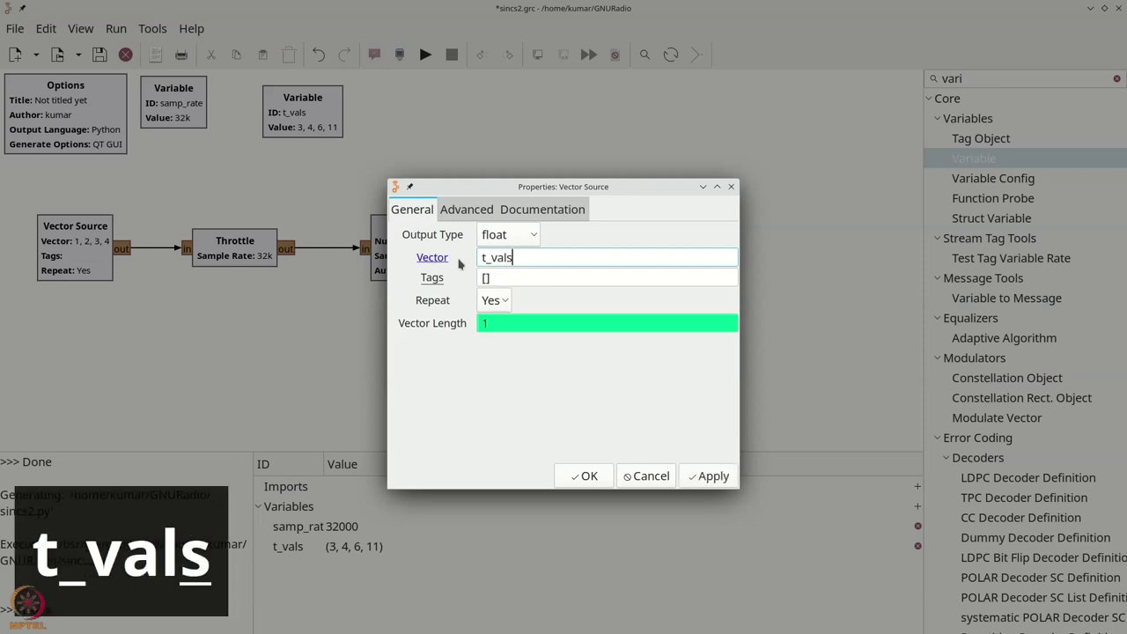
click(585, 477)
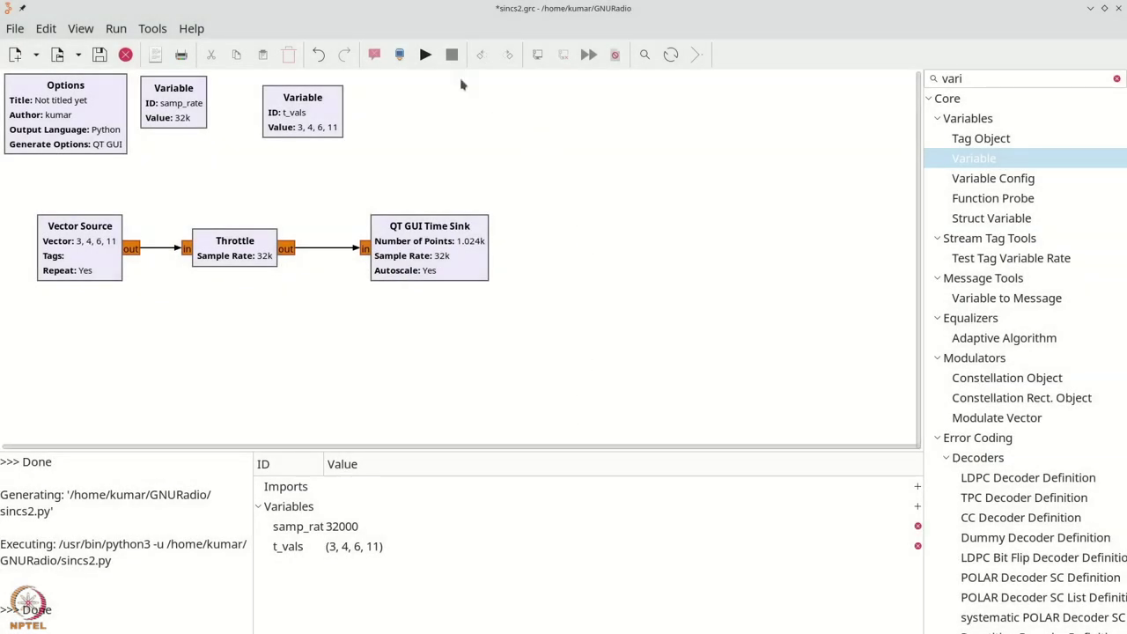
Run the flowgraph, examine the signal as a stem plot in a narrow time span around 13 ms, and close the plot window.
click(424, 58)
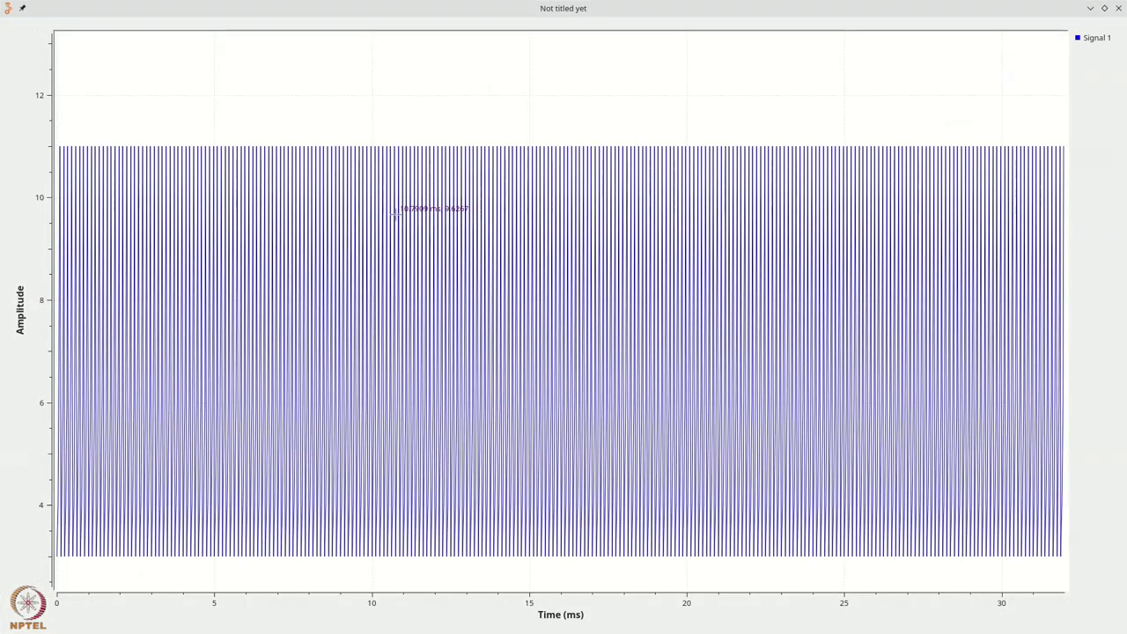
right_click(431, 82)
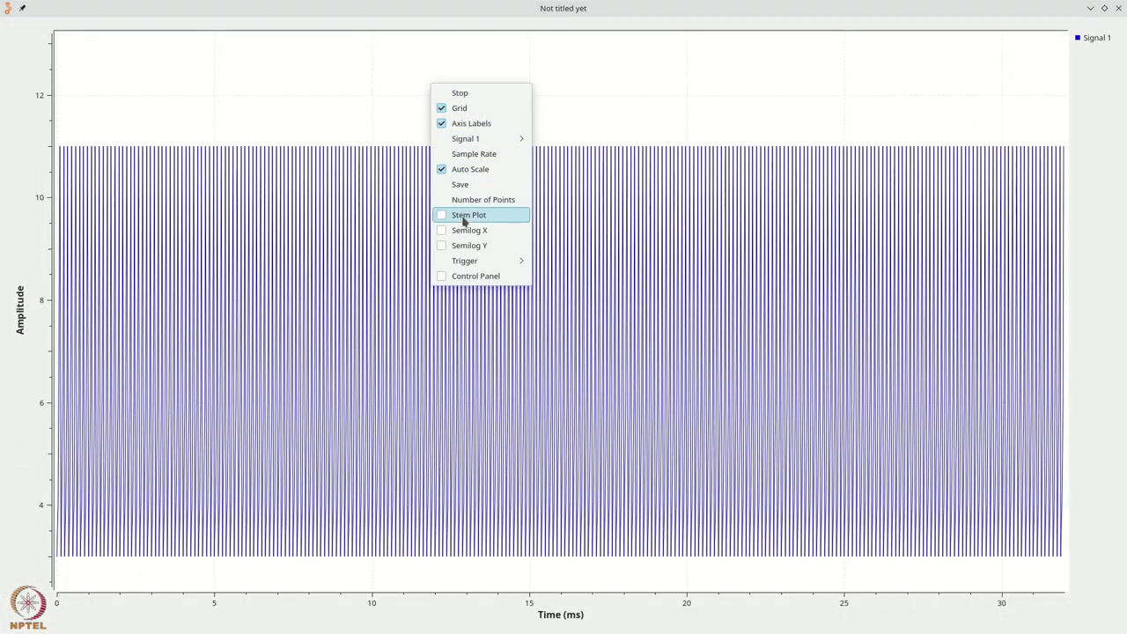
click(460, 214)
drag(425, 135, 507, 564)
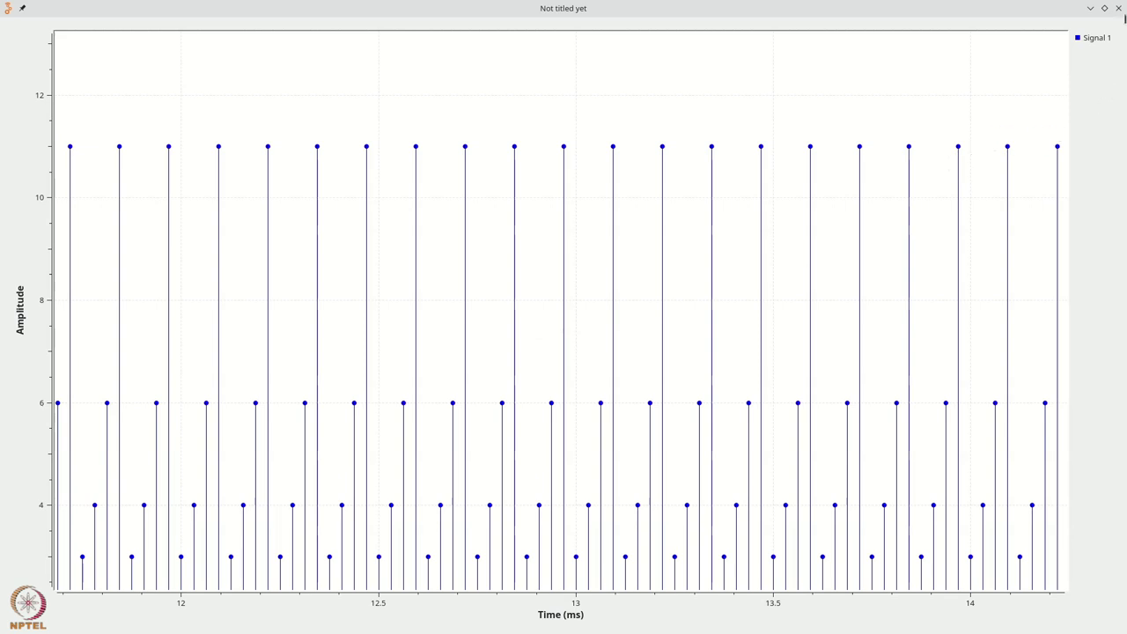
click(1120, 8)
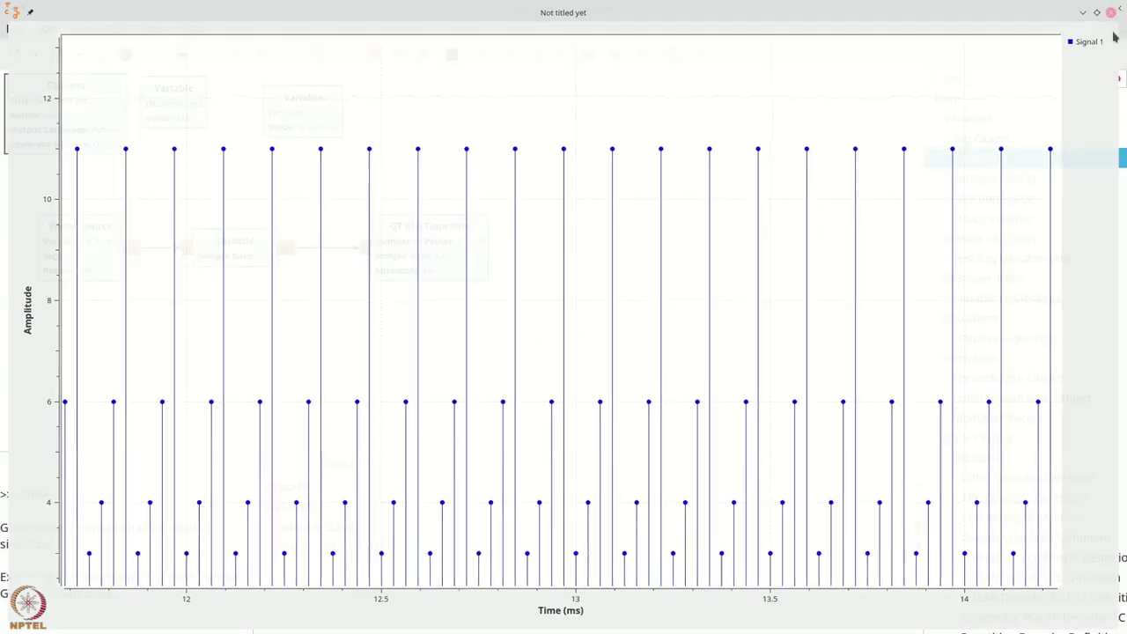
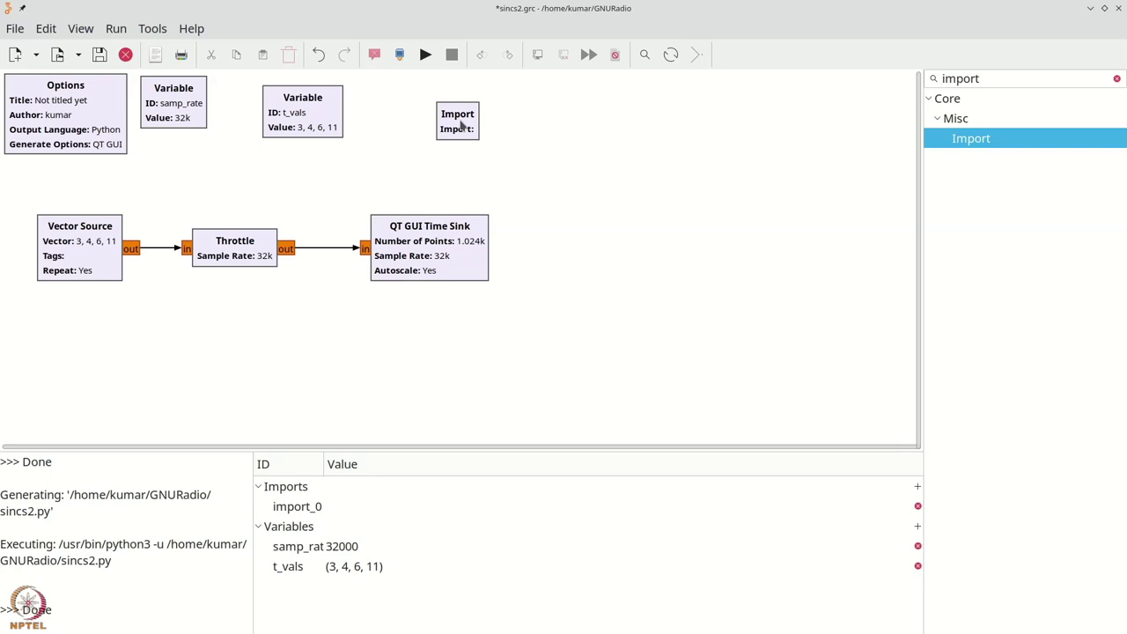
Set the Import block's statement to "import numpy" and move the block closer to the t_vals variable.
double_click(461, 125)
click(485, 231)
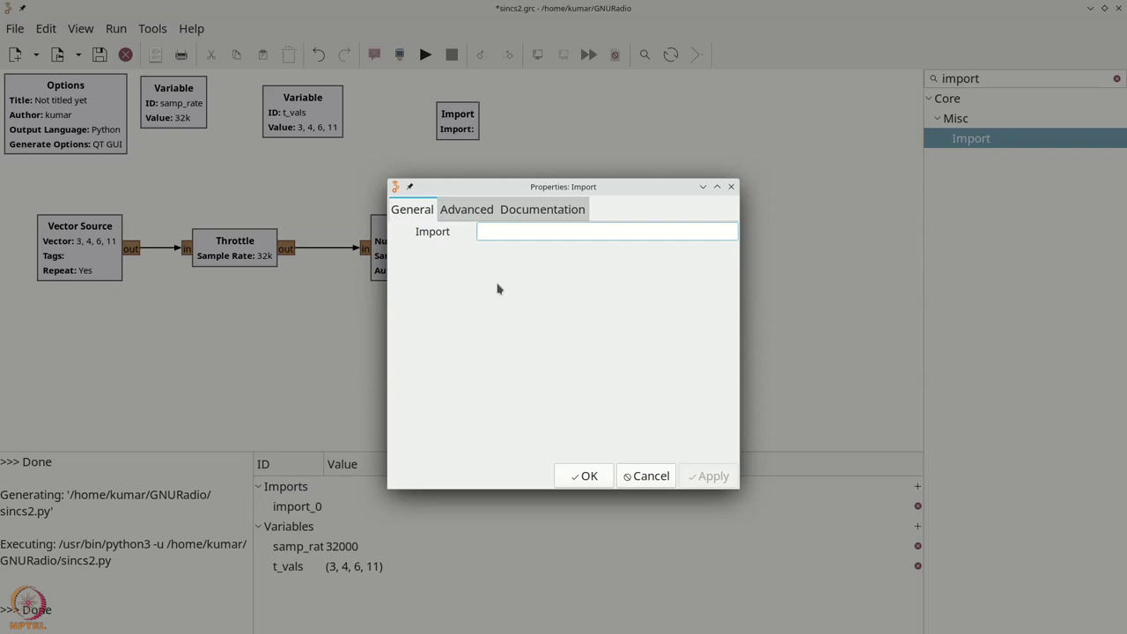
text(import)
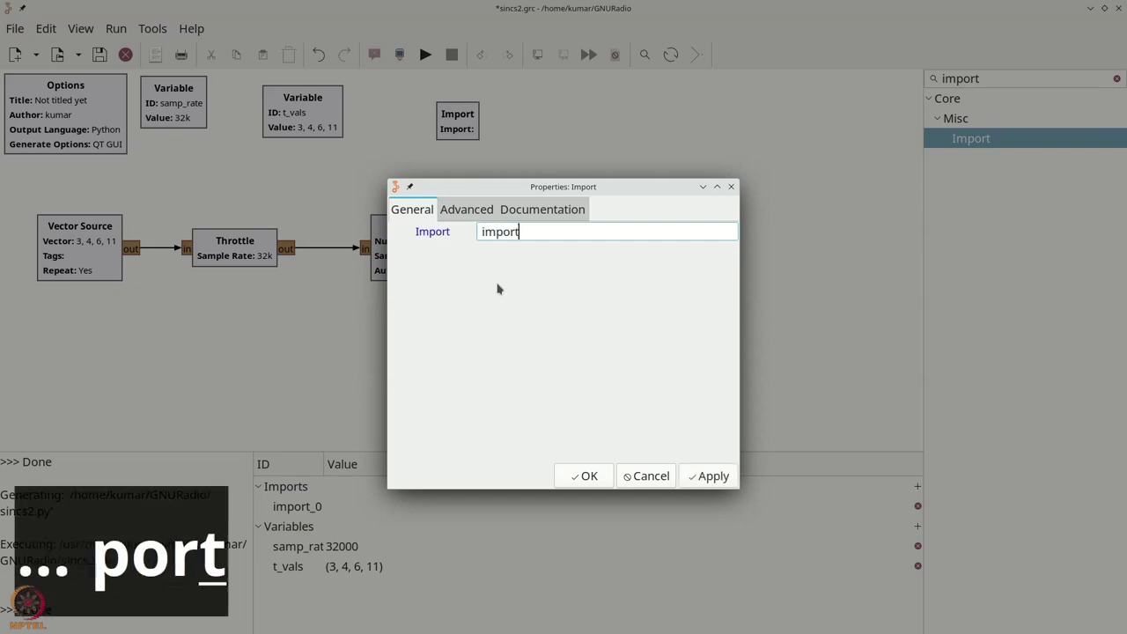
text( numpy)
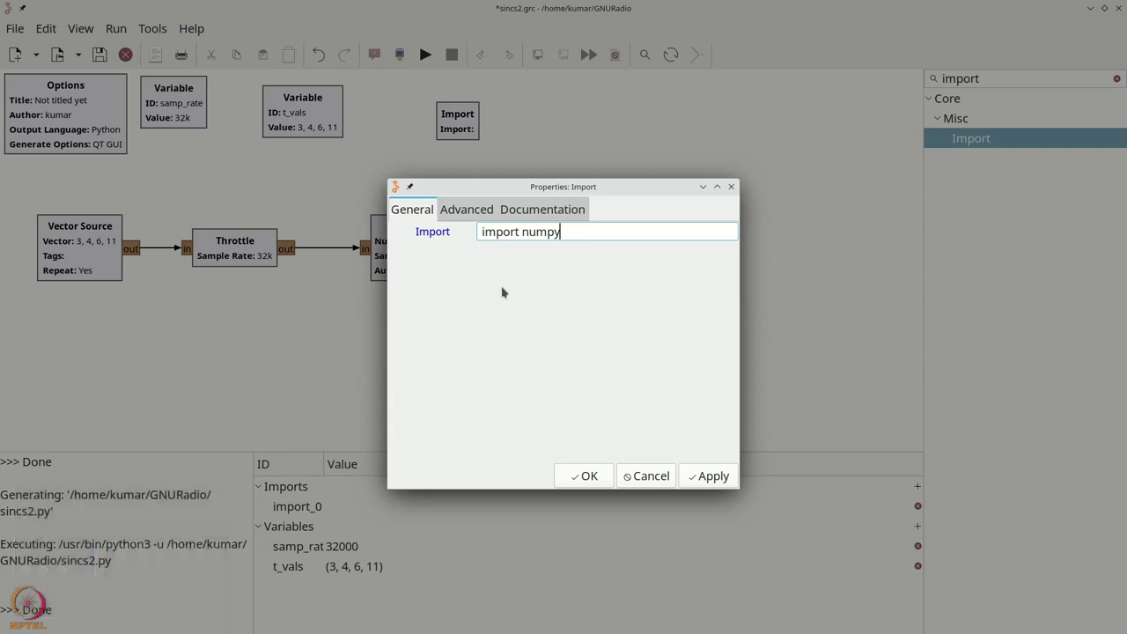
click(585, 475)
drag(486, 126, 434, 115)
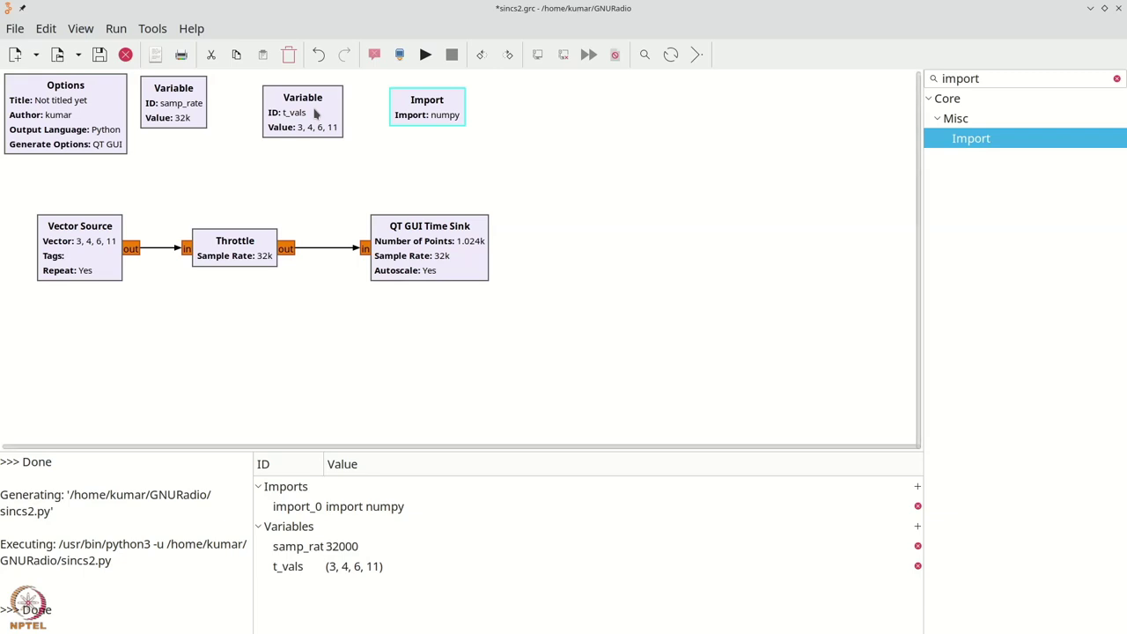
Set the value of the t_vals variable to numpy.arange(-512, 512) / 32.
double_click(315, 113)
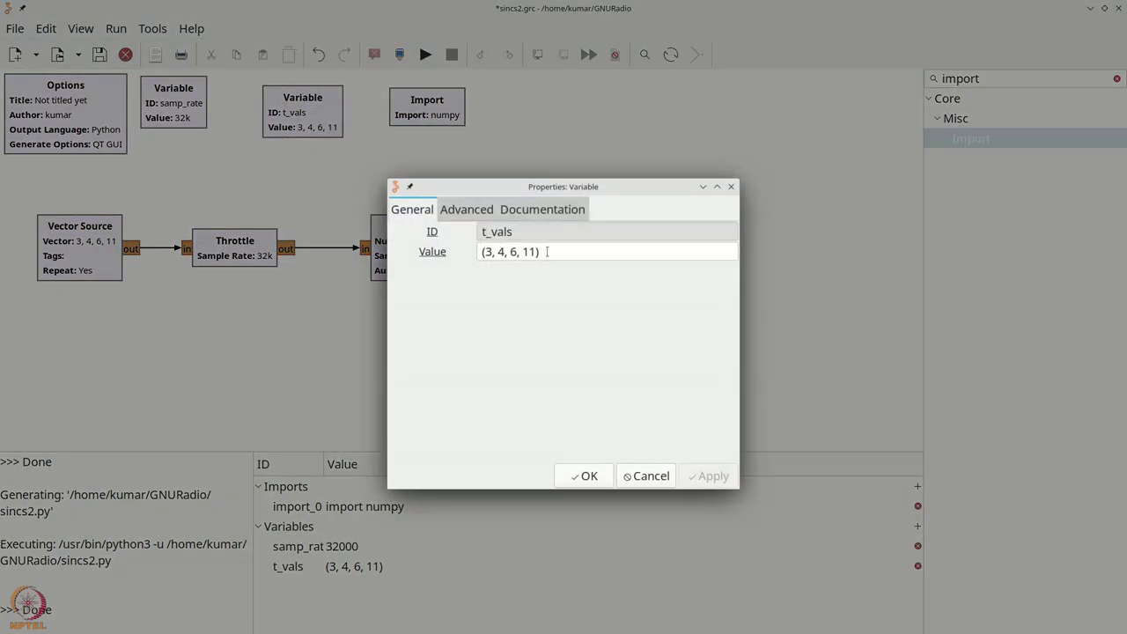
key(ctrl+a)
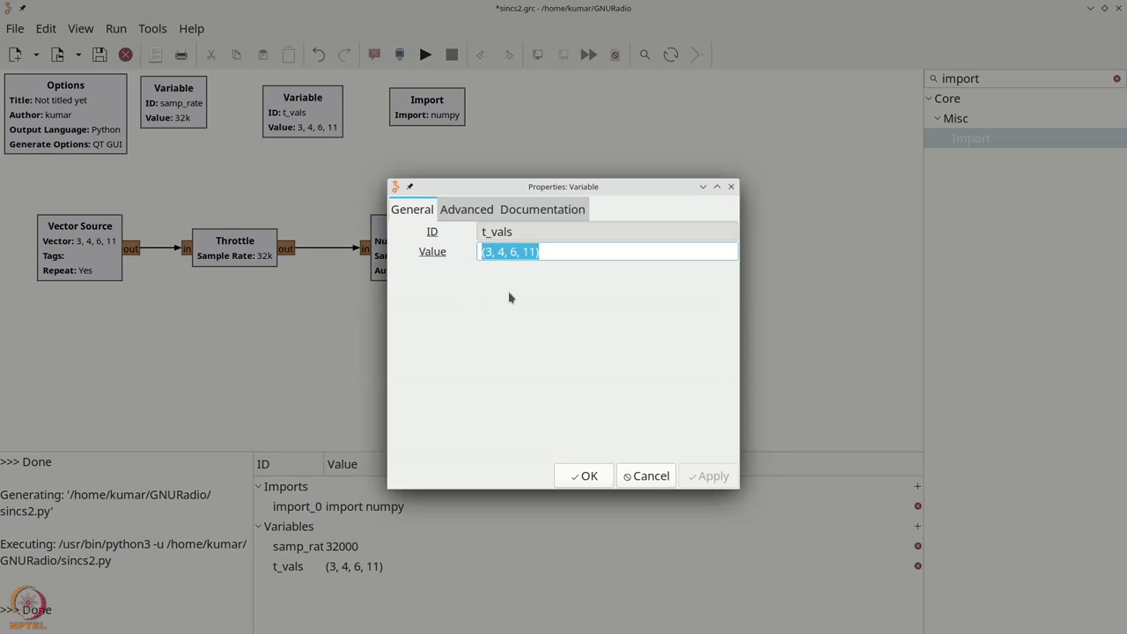
text(num)
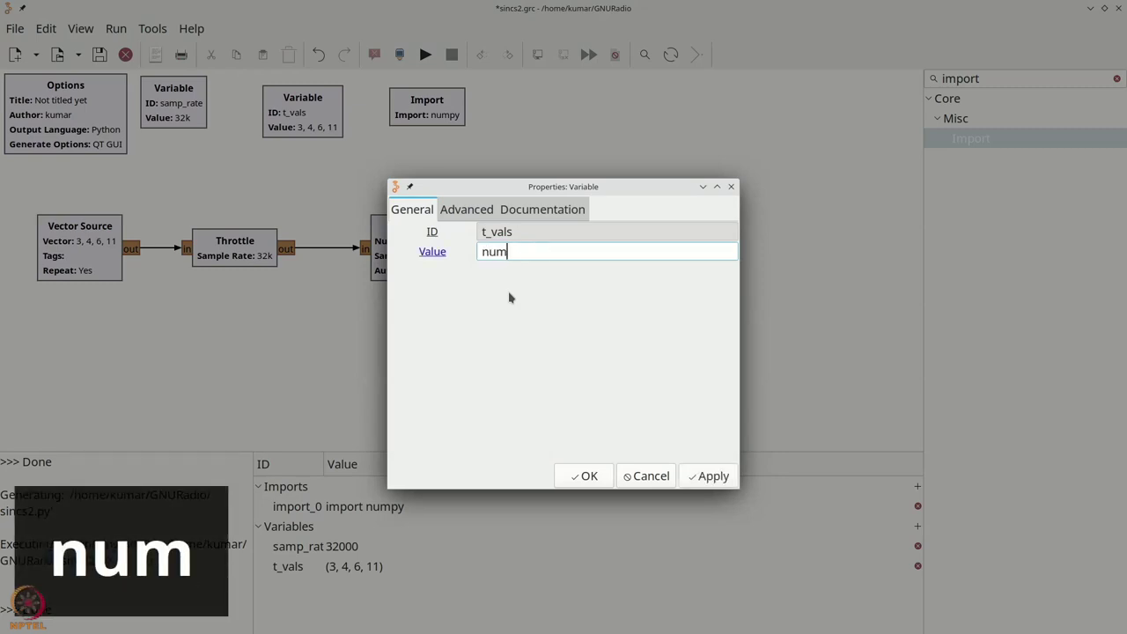
text(py.arange)
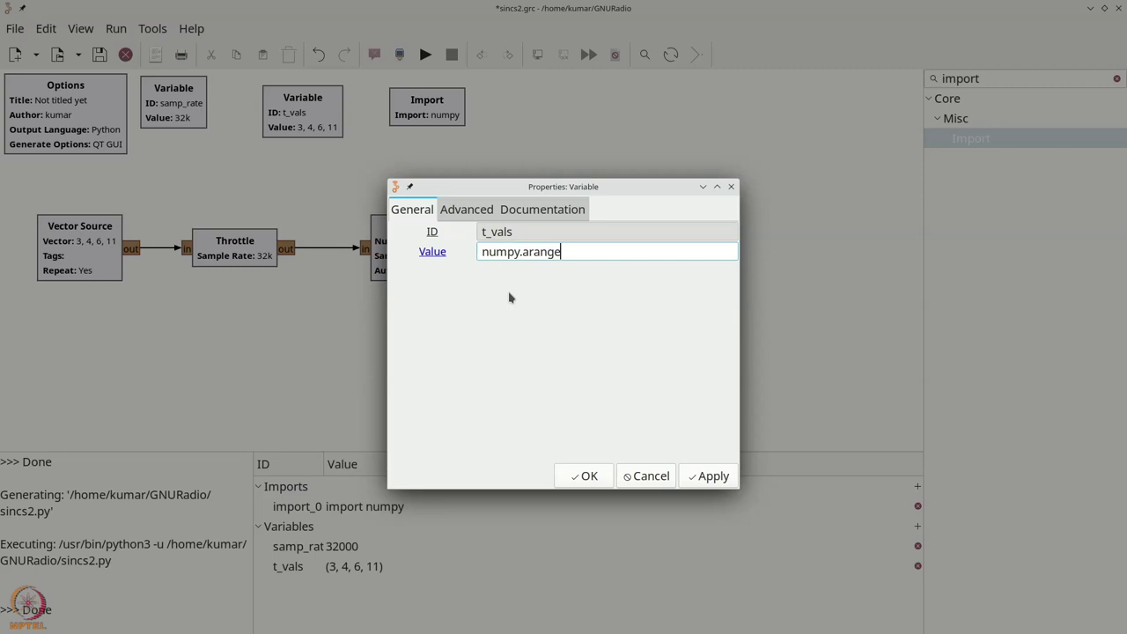
text(()
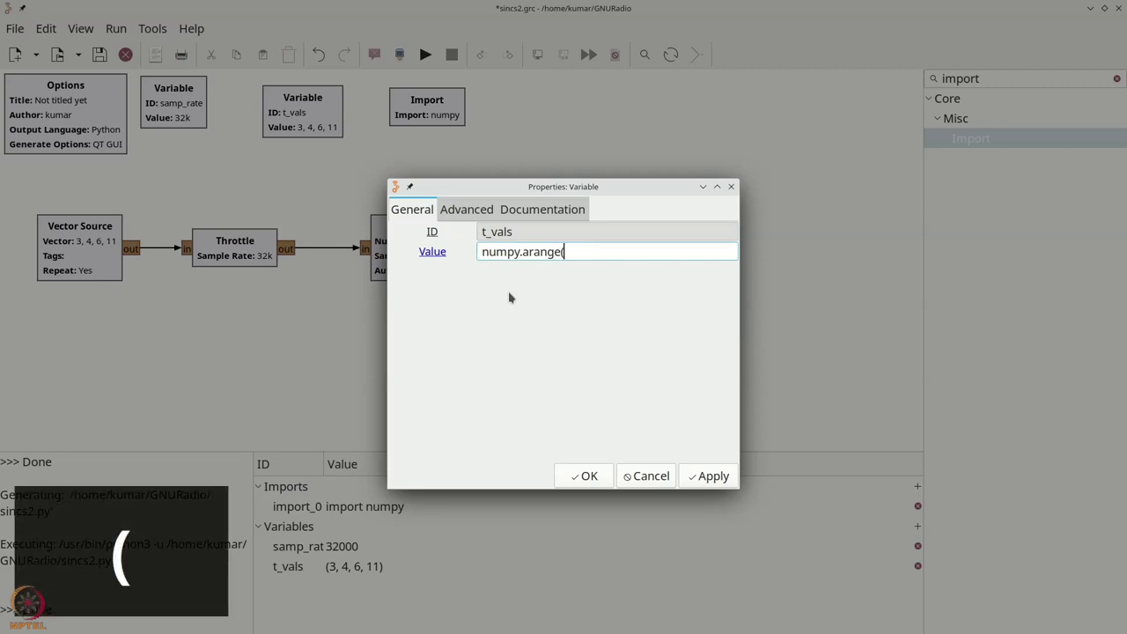
text(-512, )
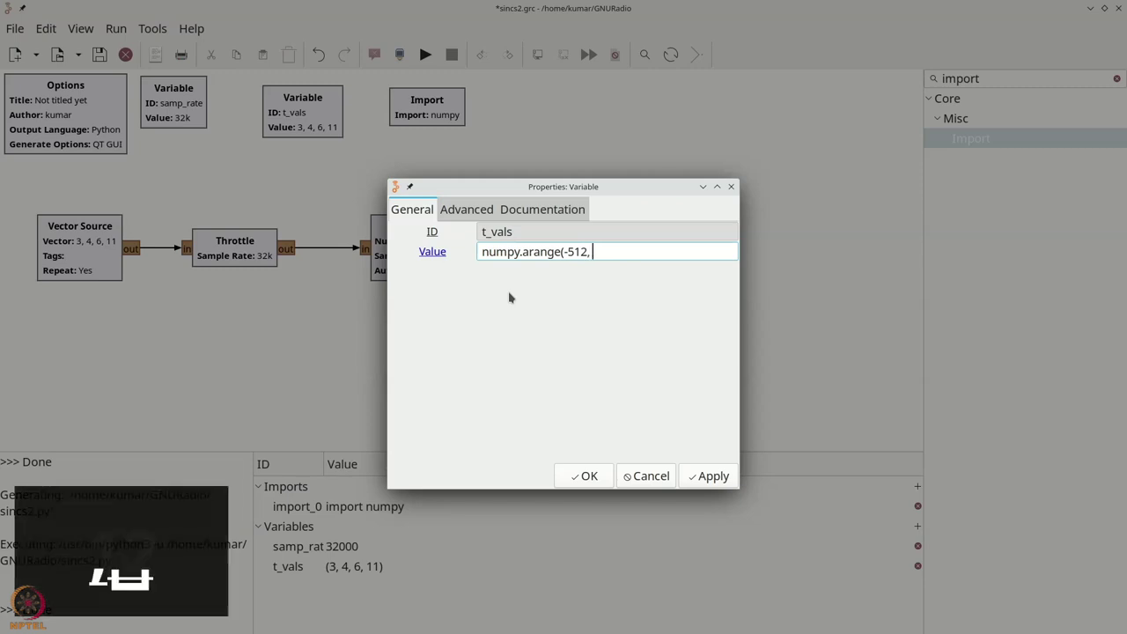
text(512) / 32)
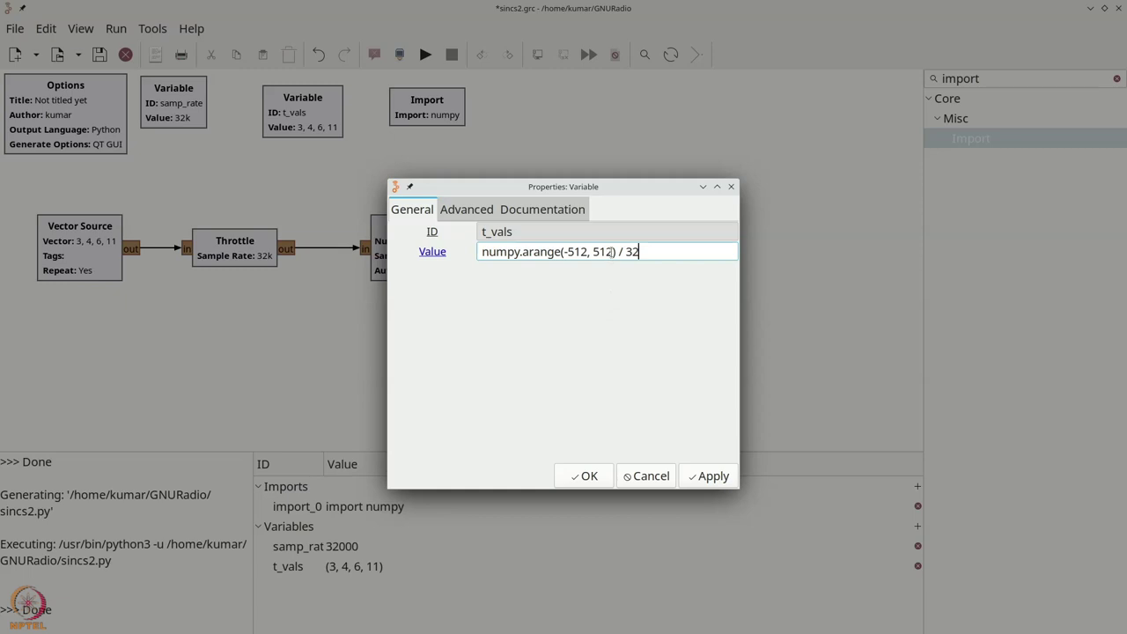
drag(613, 252, 605, 252)
click(642, 252)
click(578, 476)
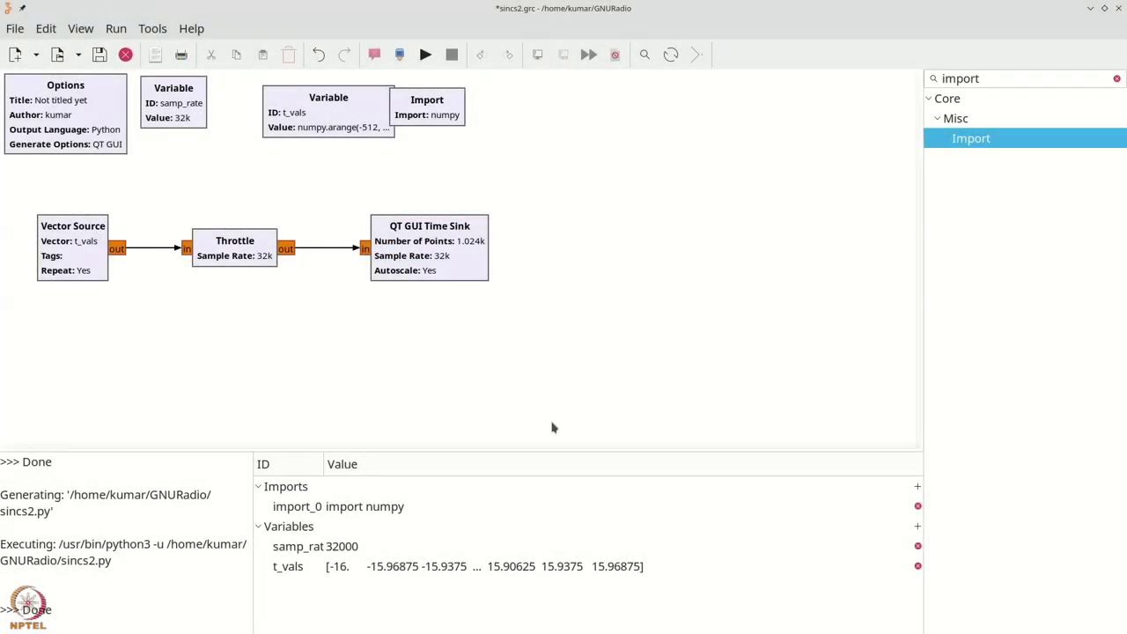
click(315, 569)
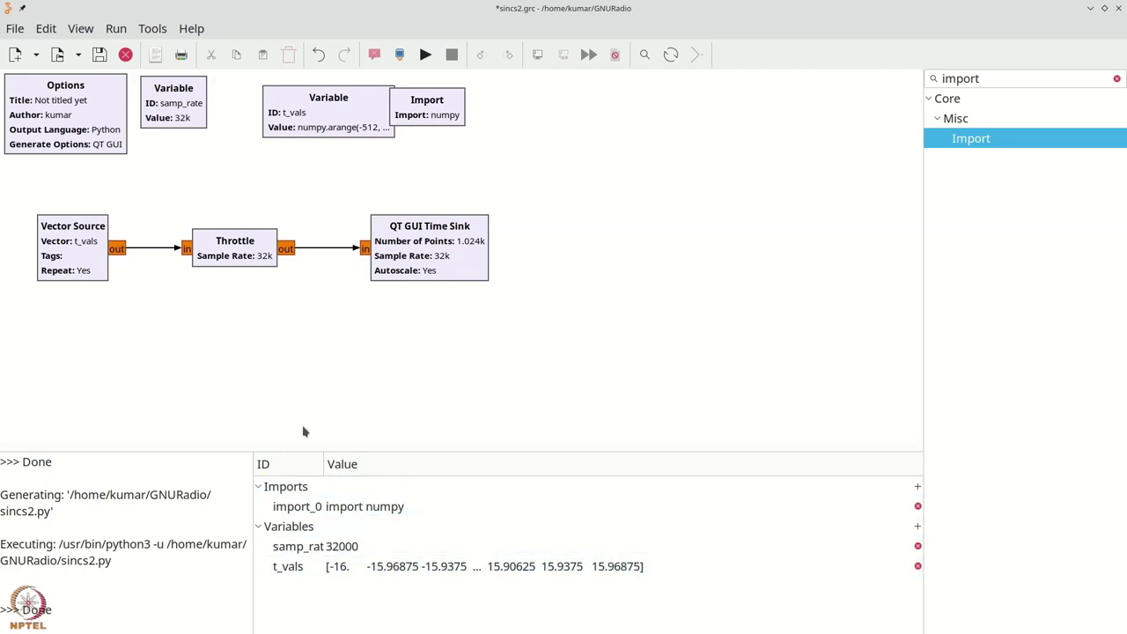
Set the Vector Source's Vector parameter to numpy.sinc(t_vals).
double_click(77, 255)
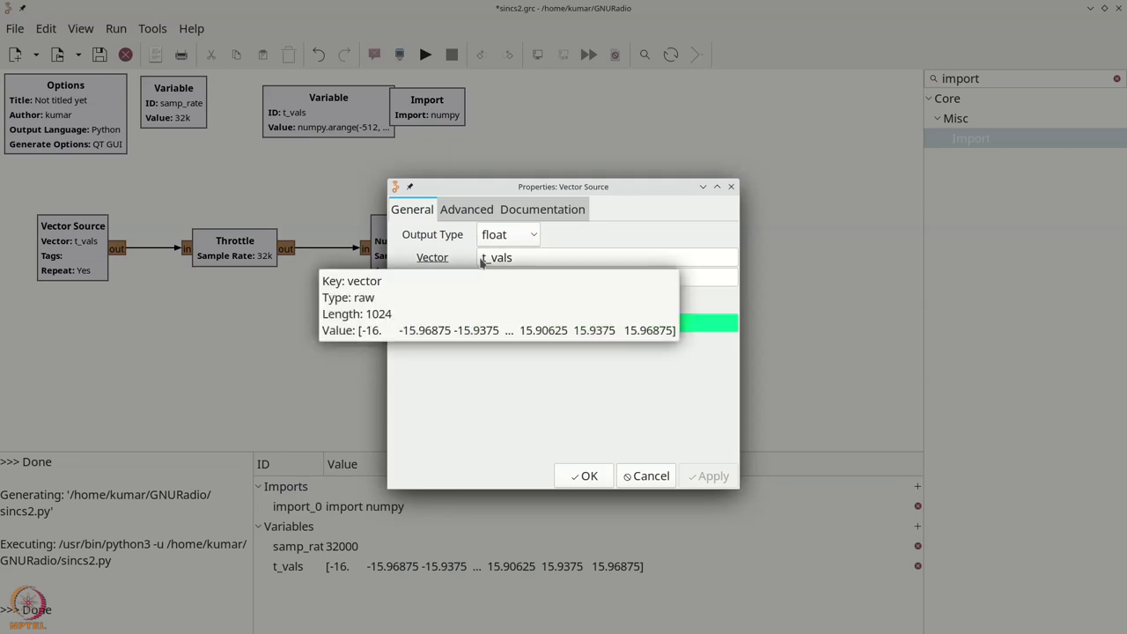
click(482, 260)
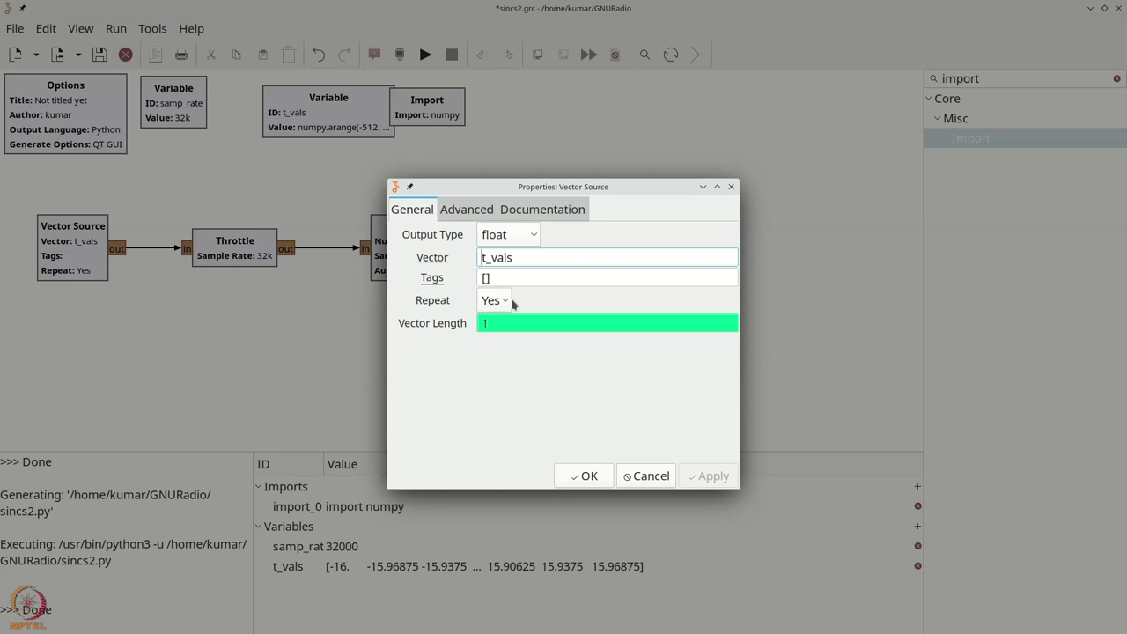
text(numpy.sinc()
key(End)
text())
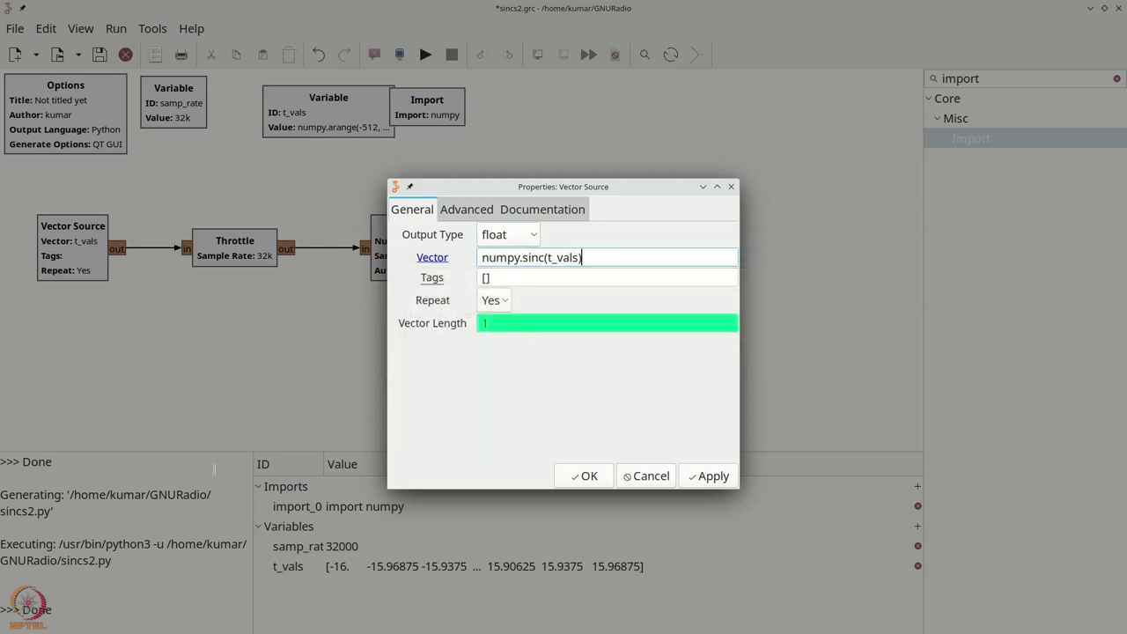
click(589, 480)
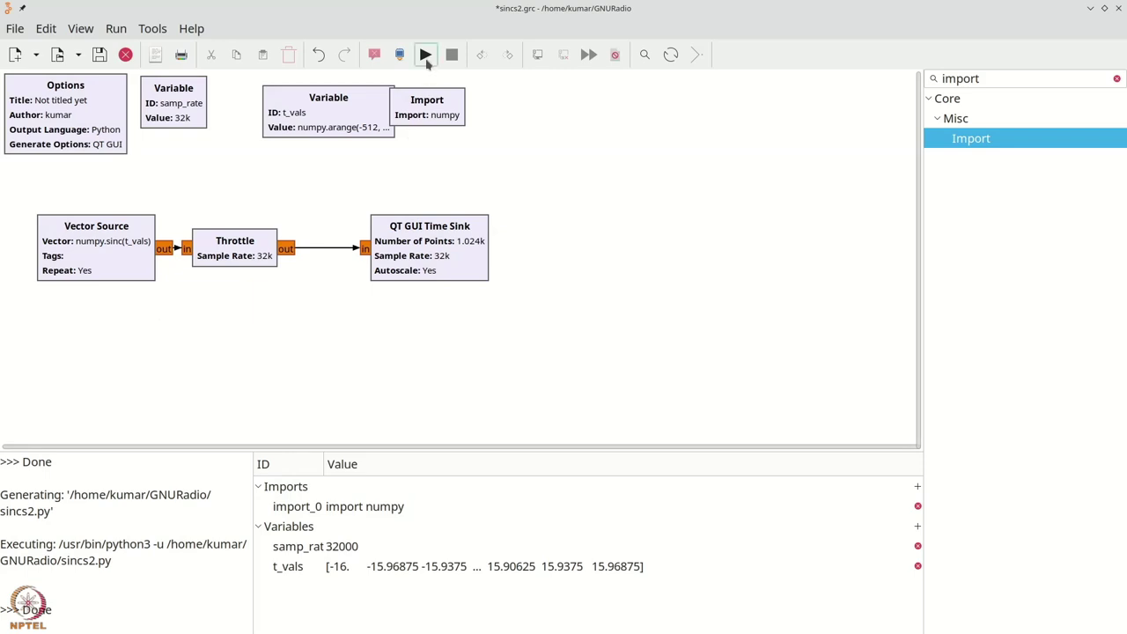
Move the Import block clear of the t_vals variable, and run the flowgraph to view the sinc signal before closing the plot window.
drag(439, 115, 454, 110)
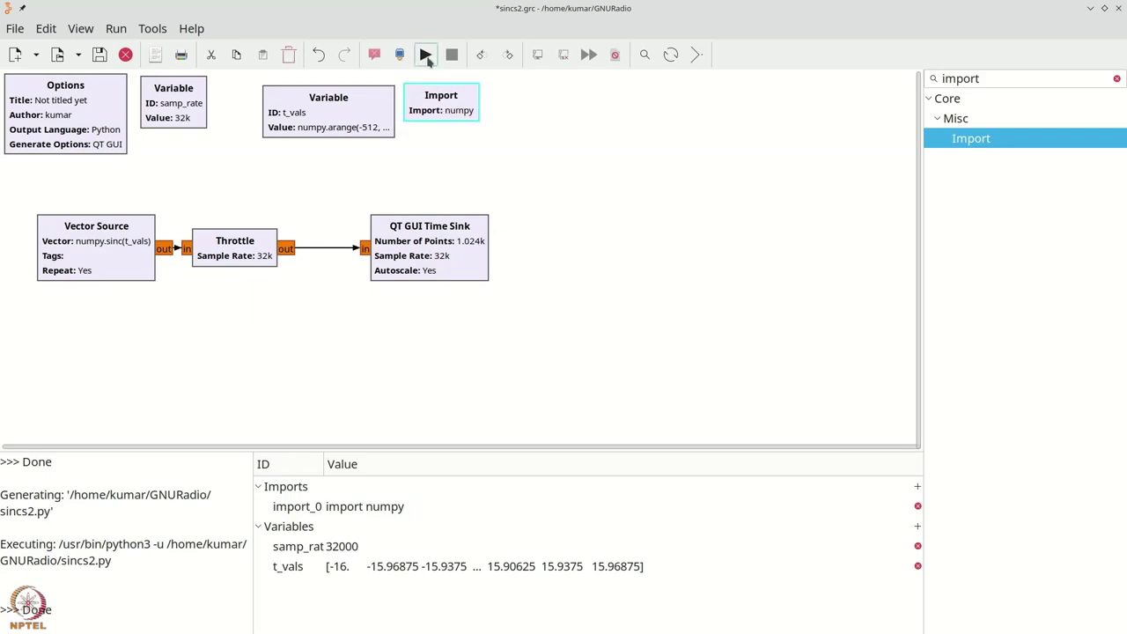
click(425, 54)
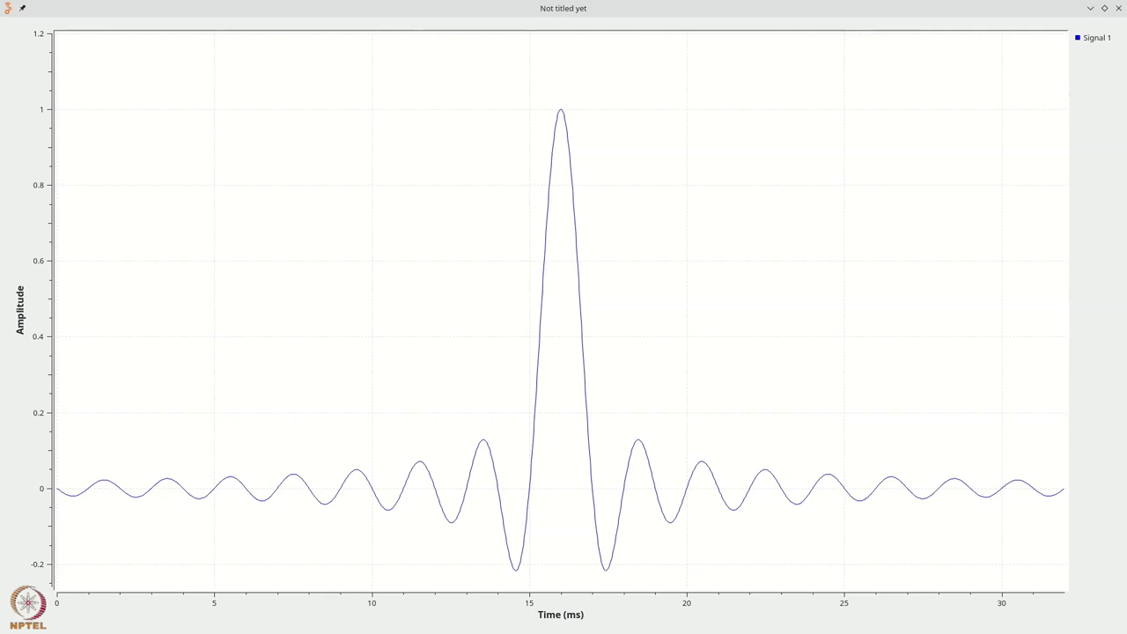
click(1119, 8)
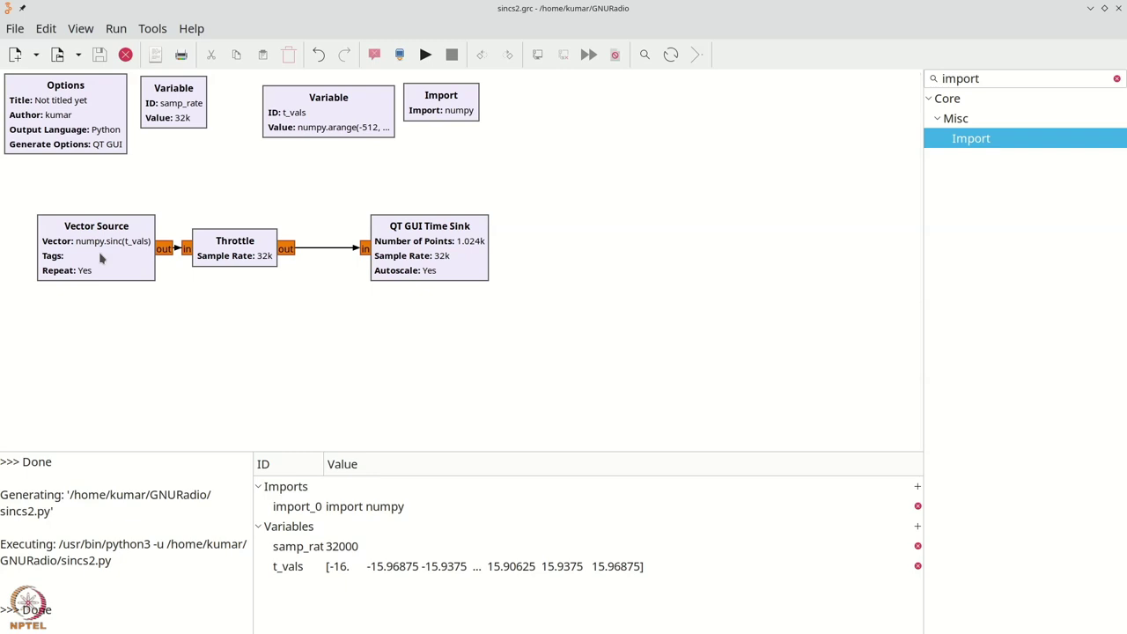
Begin a new search in the block library.
key(ctrl+f)
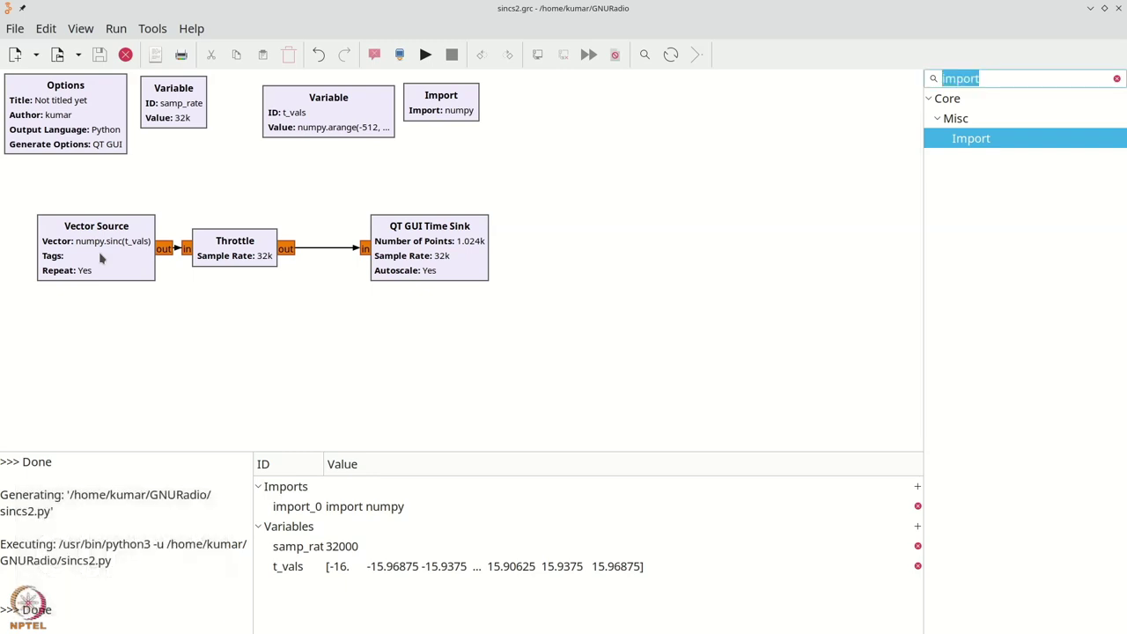